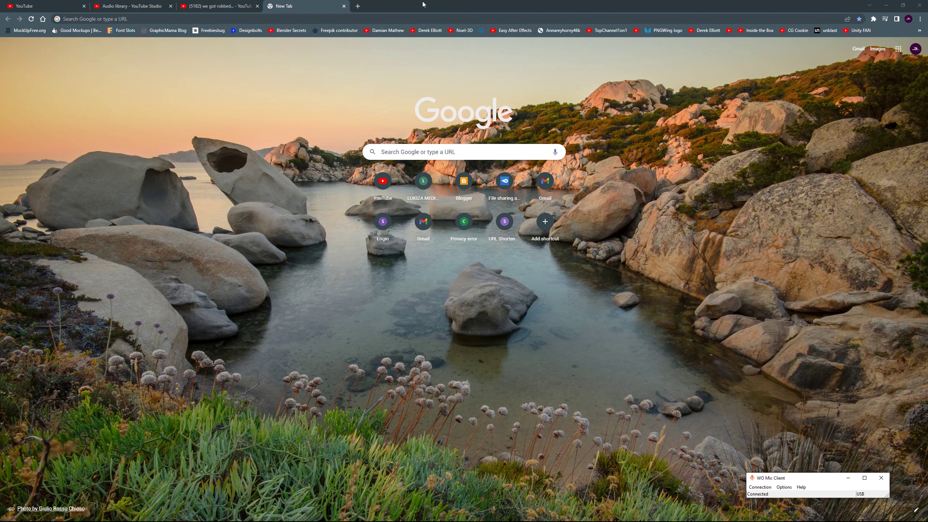
Bring the Chrome window in front of the WO Mic Client window.
{"action": "left_click", "coordinate": [310, 8]}
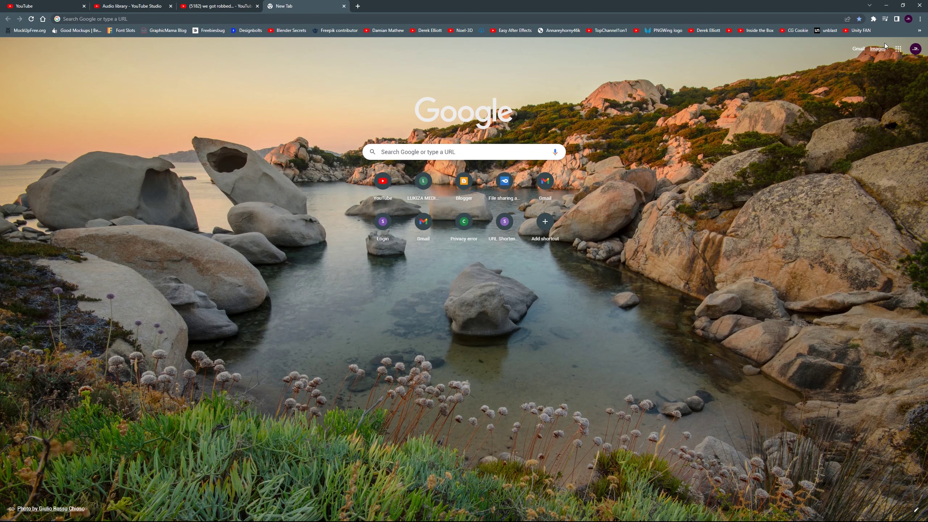
Create a Chrome profile named 'premium' without an account, using the dark slate theme.
{"action": "left_click", "coordinate": [909, 19]}
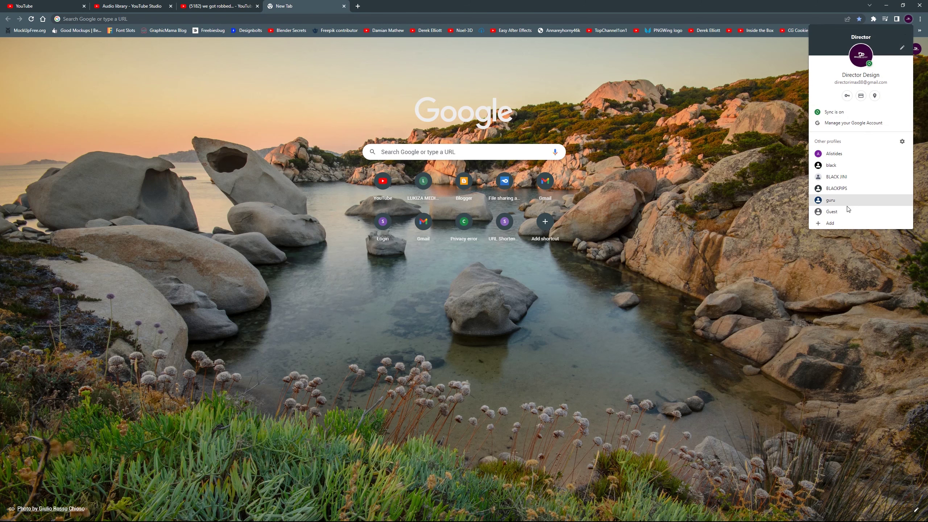
{"action": "left_click", "coordinate": [836, 223]}
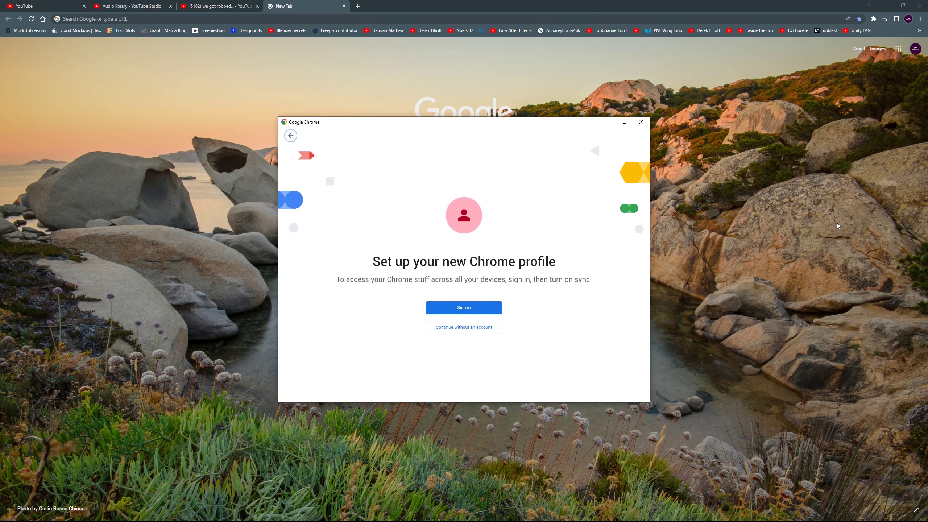
{"action": "left_click", "coordinate": [456, 329]}
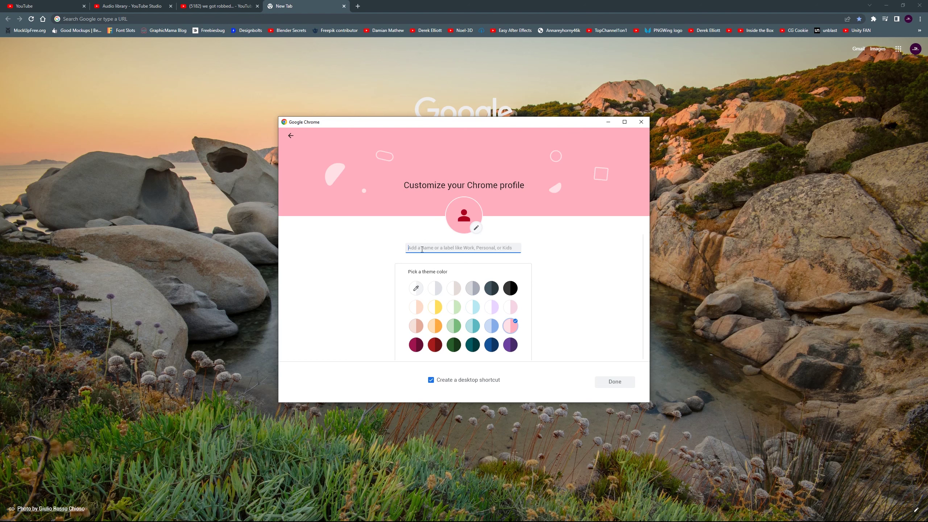
{"action": "type", "text": "premium"}
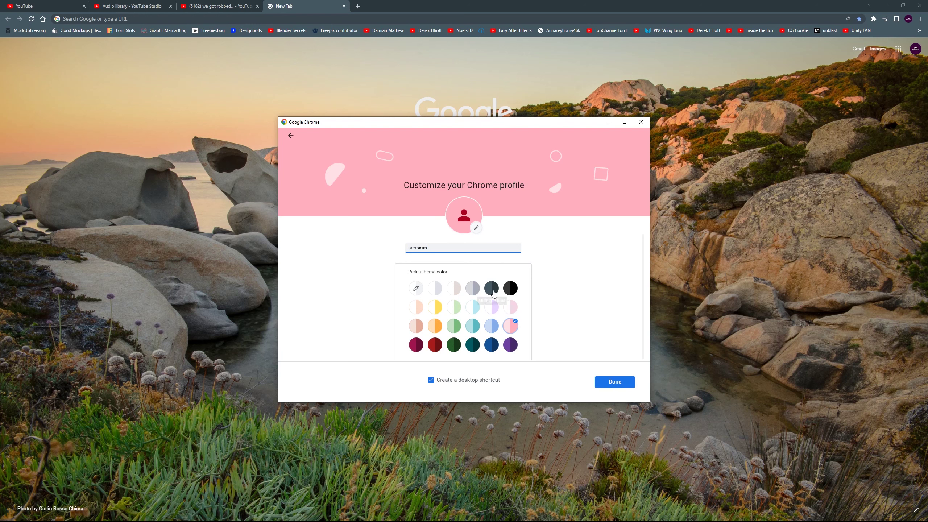
{"action": "left_click", "coordinate": [492, 288]}
{"action": "left_click", "coordinate": [614, 382]}
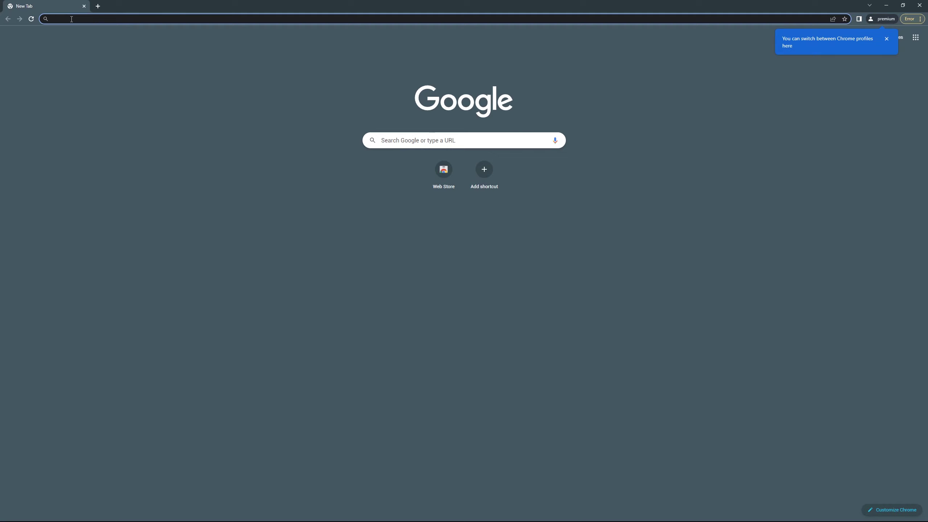
Find tempail.com via a Google search for 'temp mail', copy its generated address, and open a fresh tab.
{"action": "type", "text": "temp"}
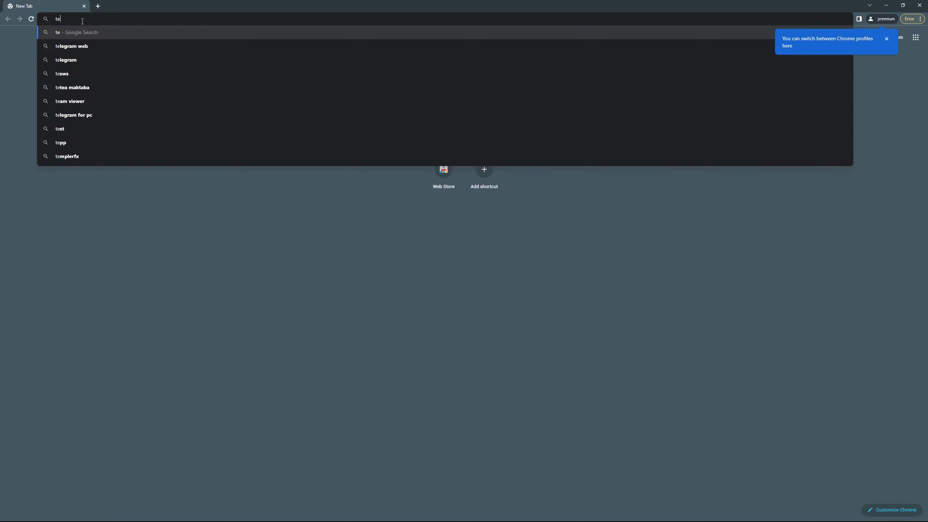
{"action": "type", "text": " mail"}
{"action": "key", "text": "Return"}
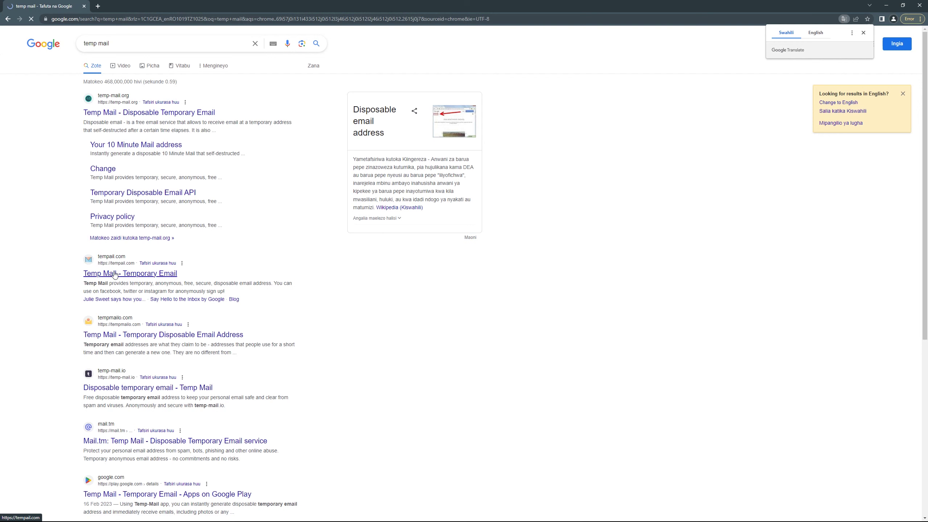
{"action": "left_click", "coordinate": [110, 275]}
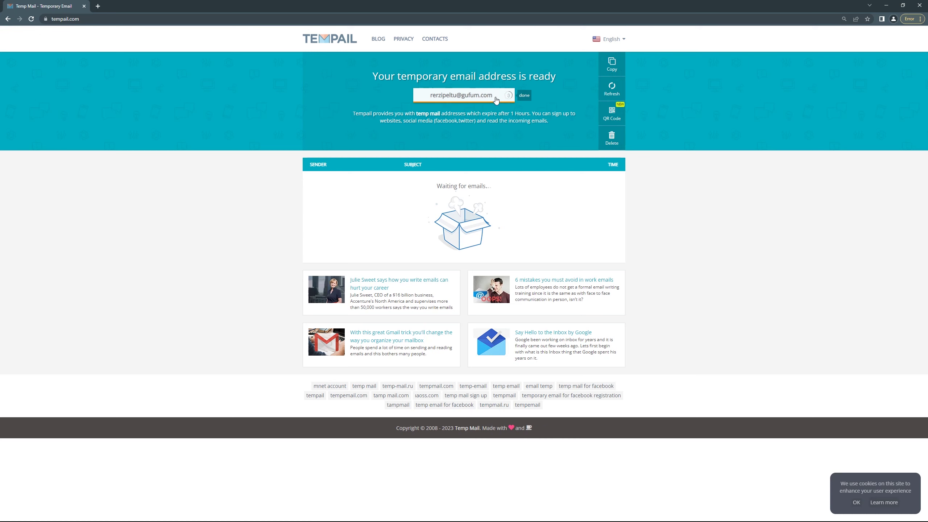
{"action": "left_click", "coordinate": [440, 98]}
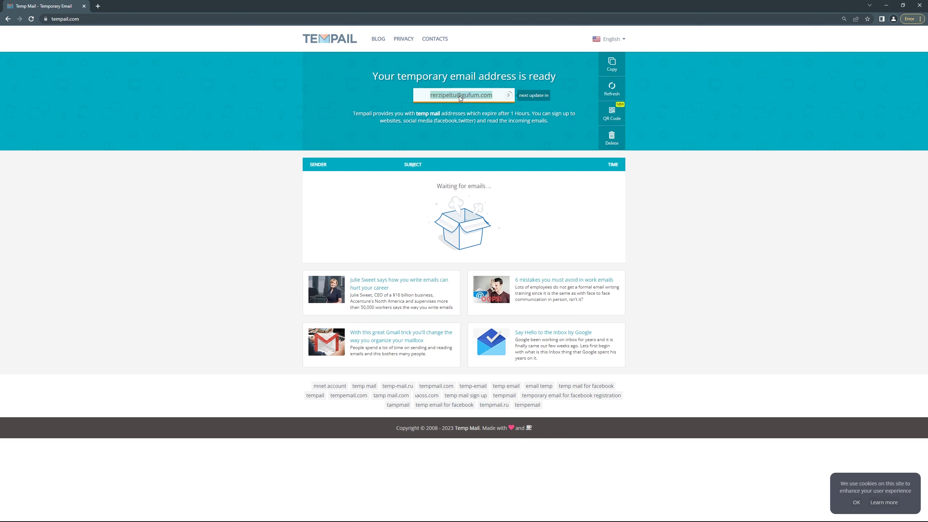
{"action": "key", "text": "ctrl+t"}
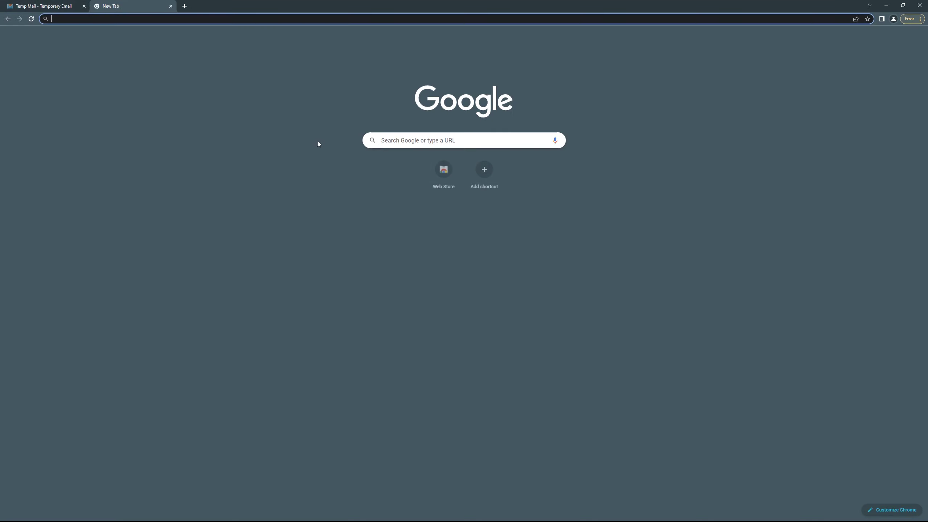
Start PayPal's free sign-up and submit a mobile number after the +255 prefix.
{"action": "type", "text": "pay"}
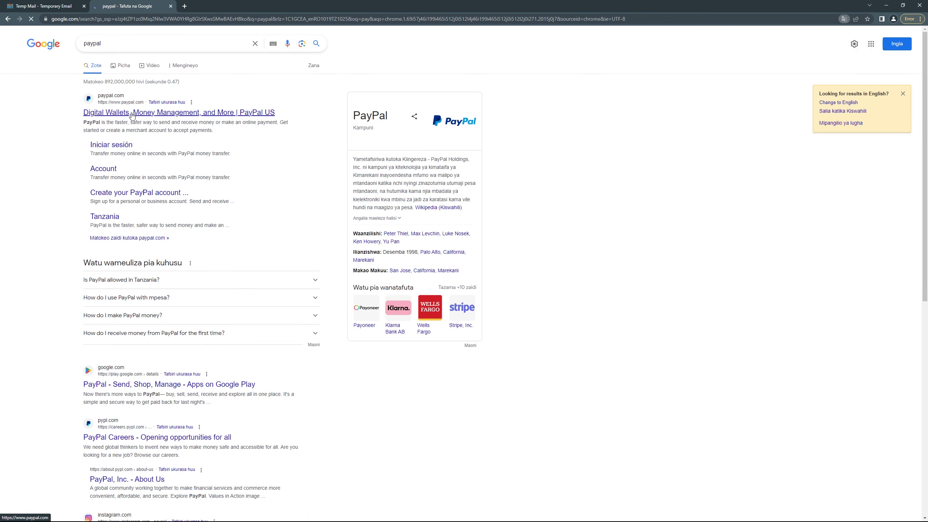
{"action": "left_click", "coordinate": [239, 124]}
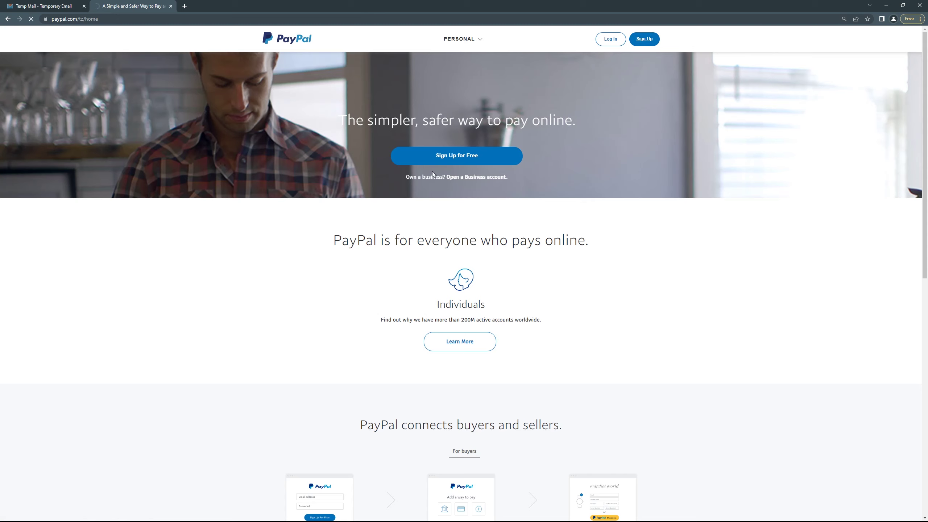
{"action": "left_click", "coordinate": [449, 156]}
{"action": "left_click", "coordinate": [414, 108]}
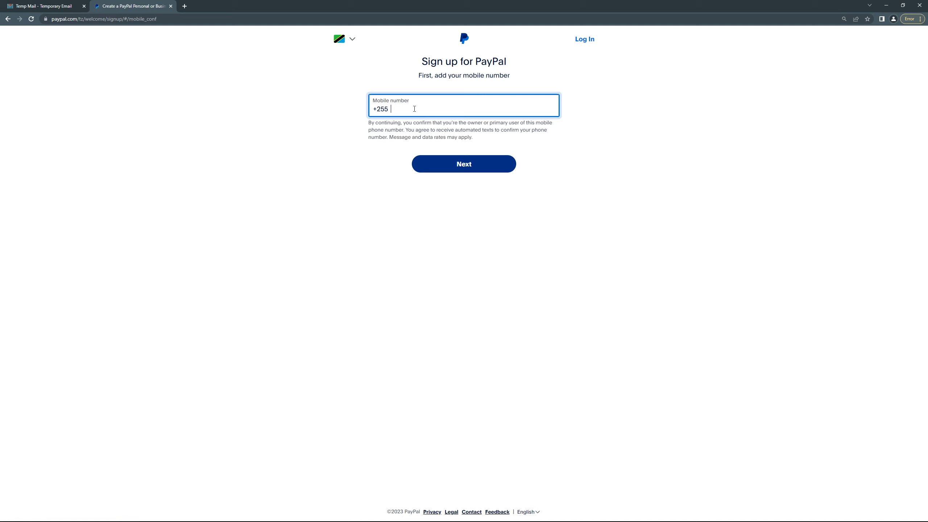
{"action": "key", "text": "ctrl+v"}
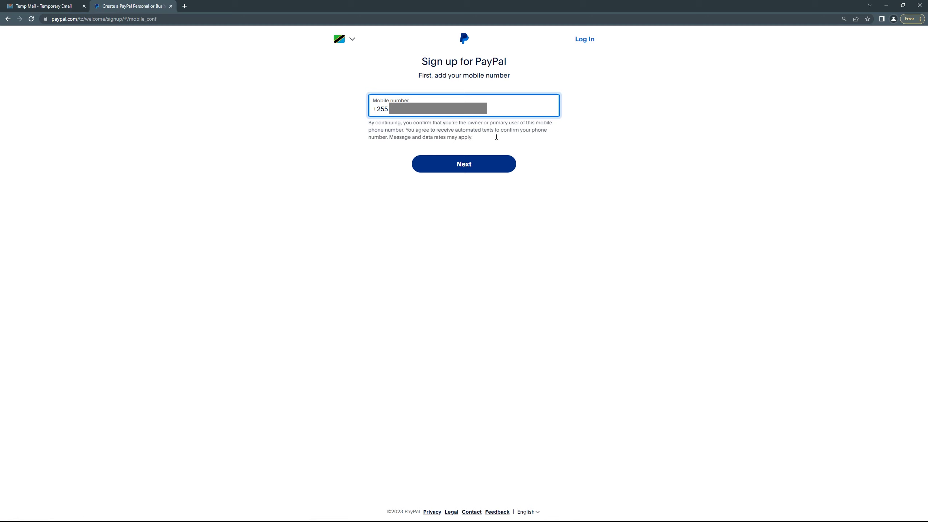
{"action": "left_click", "coordinate": [484, 167]}
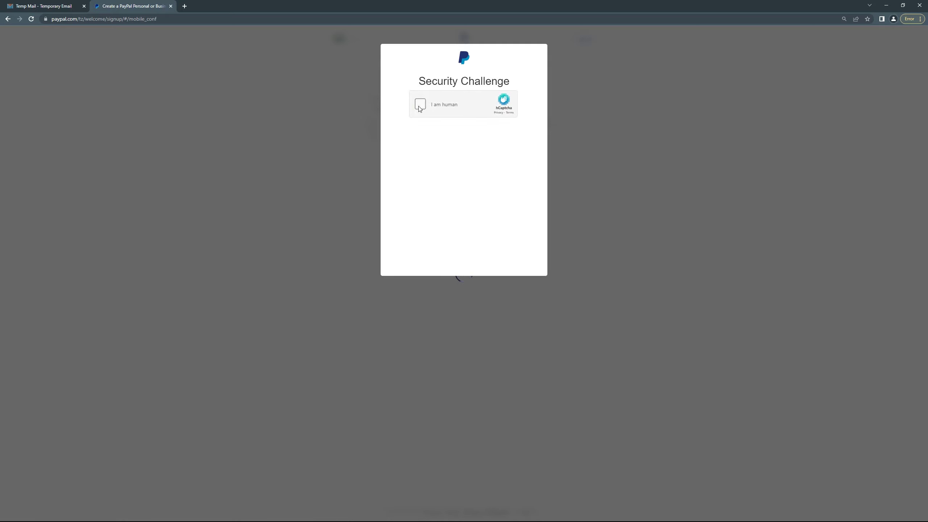
Pass the hCaptcha human check and enter the six-digit SMS verification code.
{"action": "left_click", "coordinate": [420, 104]}
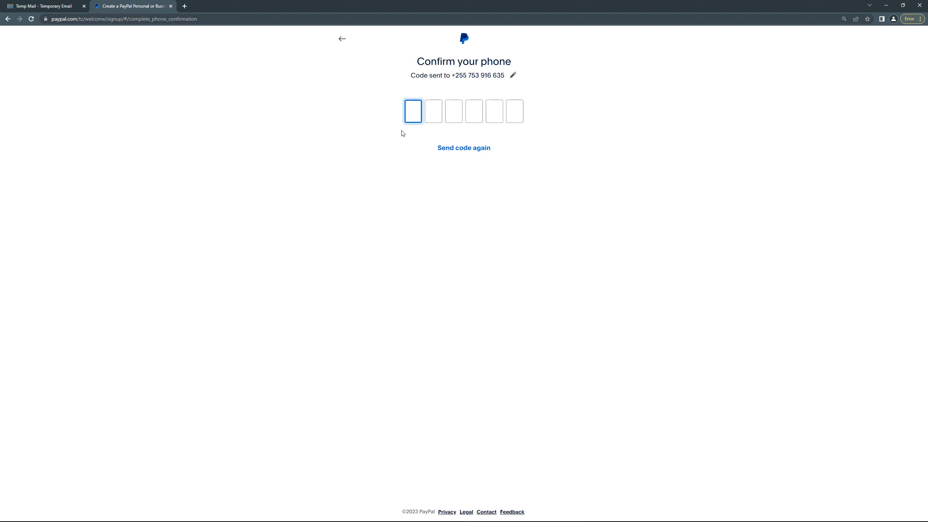
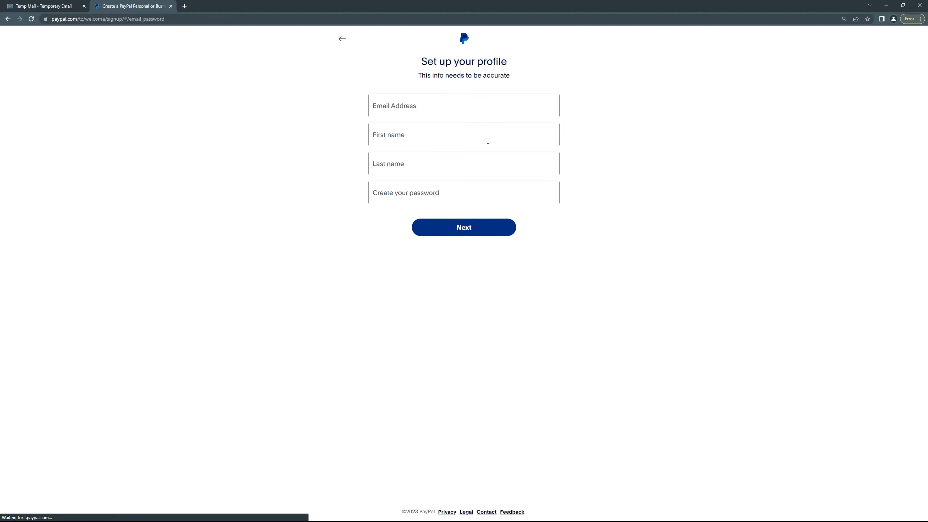
Paste the temporary Tempail address into PayPal's Email Address field.
{"action": "left_click", "coordinate": [416, 106]}
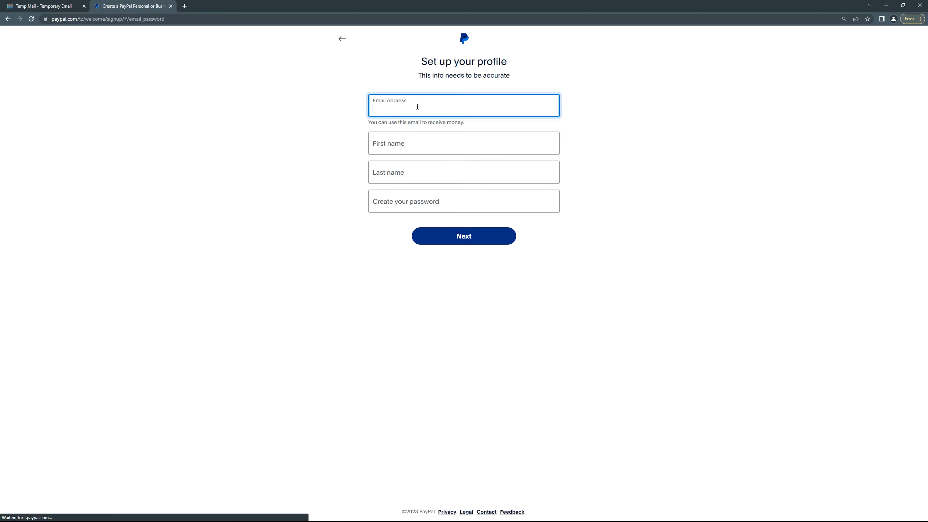
{"action": "left_click", "coordinate": [67, 11]}
{"action": "left_click", "coordinate": [473, 97]}
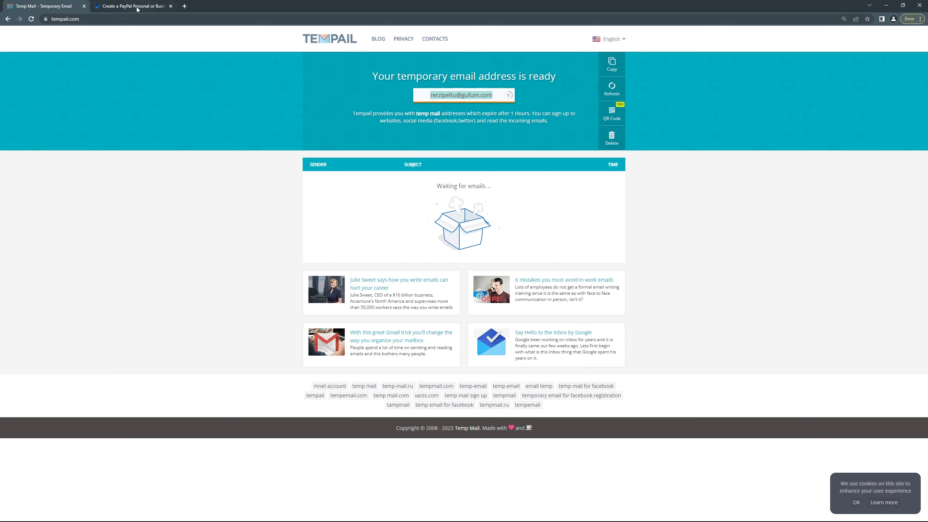
{"action": "key", "text": "ctrl+Tab"}
{"action": "right_click", "coordinate": [456, 106]}
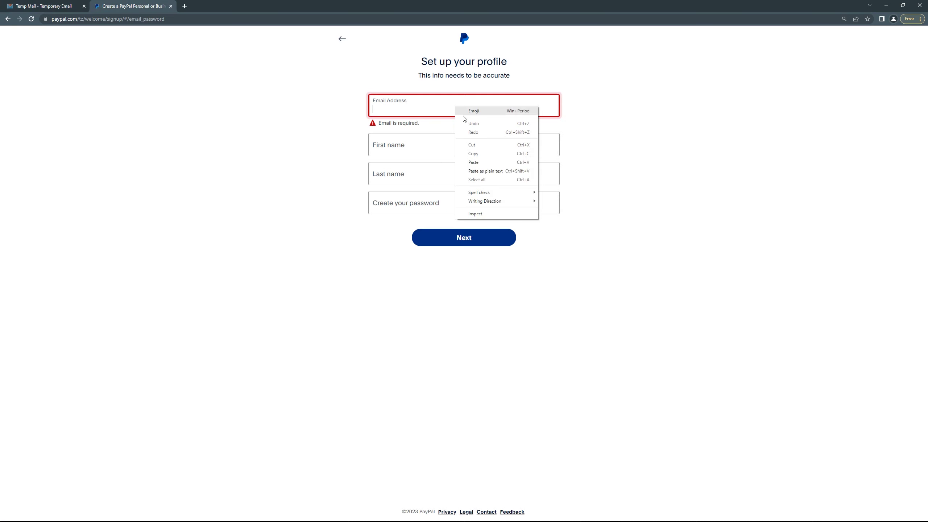
{"action": "left_click", "coordinate": [473, 162]}
Fill in the first and last name and create the account password.
{"action": "left_click", "coordinate": [433, 145]}
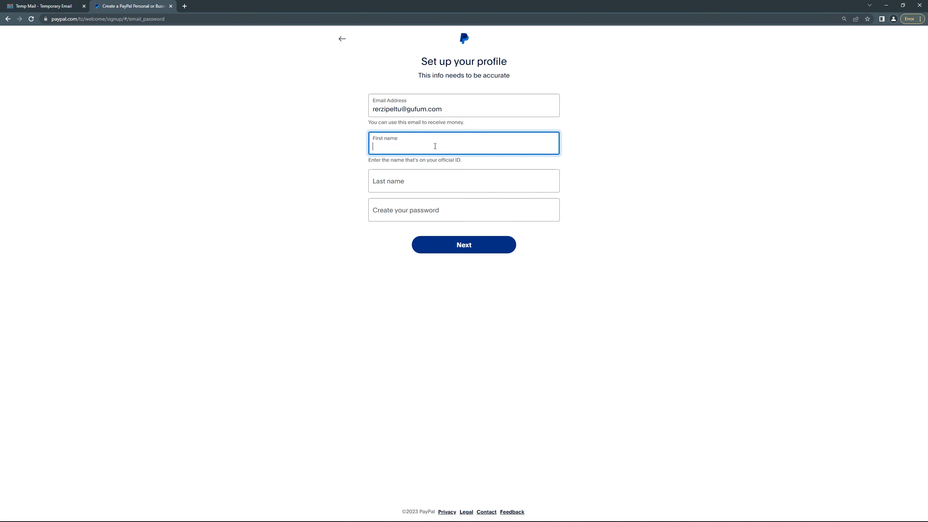
{"action": "type", "text": "premium"}
{"action": "left_click", "coordinate": [413, 184]}
{"action": "left_click_drag", "start_coordinate": [405, 149], "coordinate": [333, 150]}
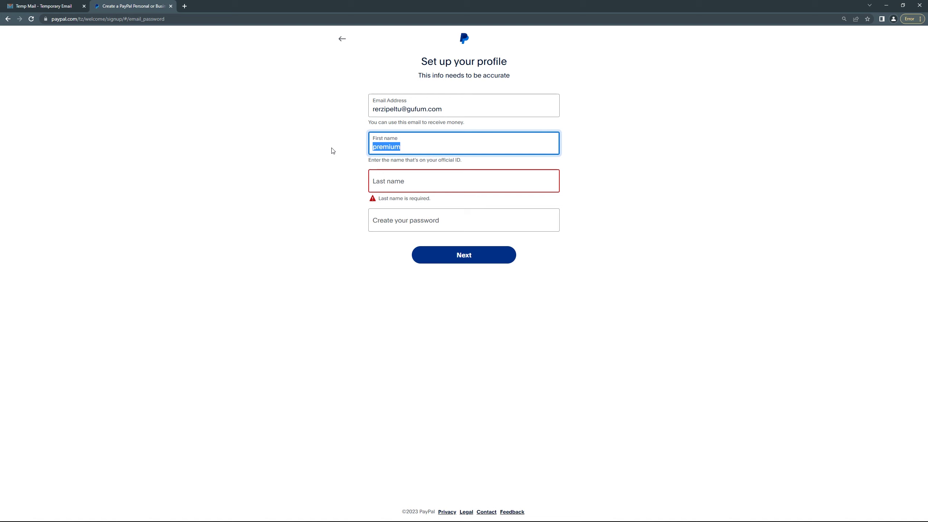
{"action": "type", "text": "black"}
{"action": "left_click", "coordinate": [388, 187]}
{"action": "type", "text": "pips"}
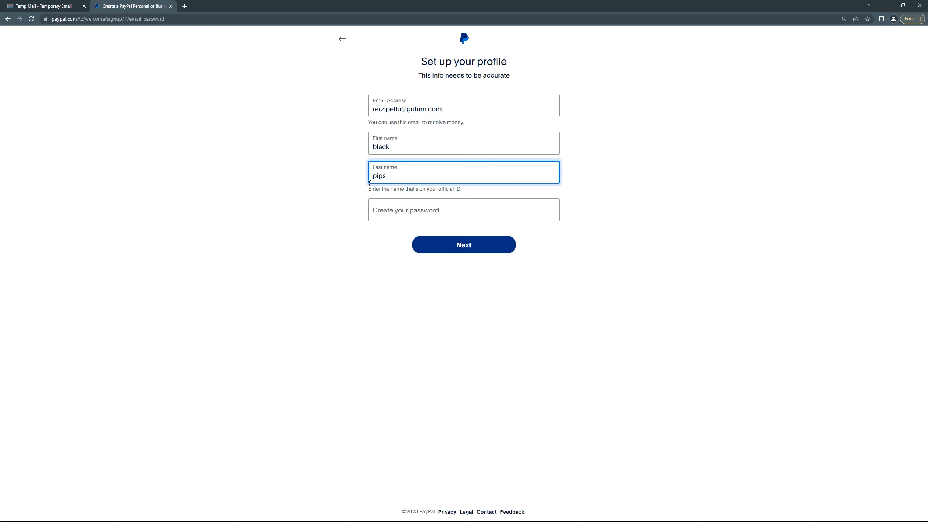
{"action": "left_click", "coordinate": [381, 207]}
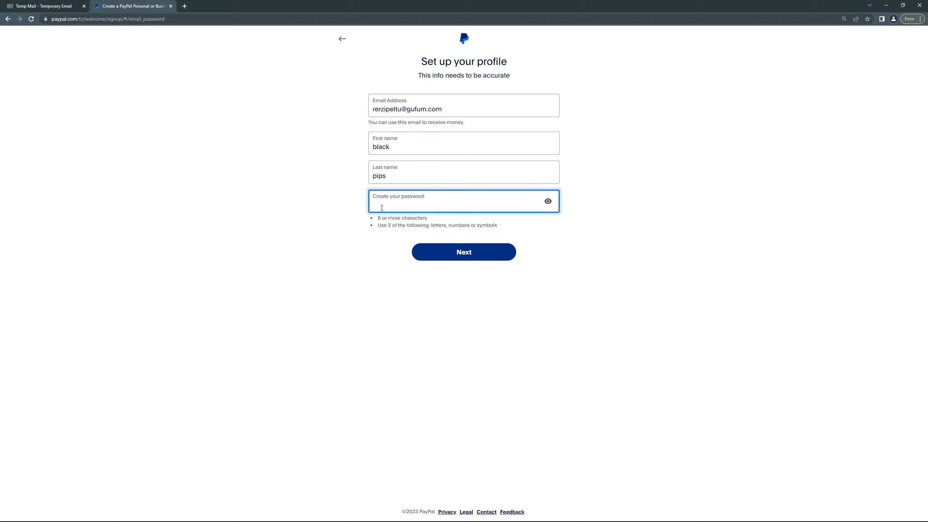
{"action": "type", "text": "•••••••••"}
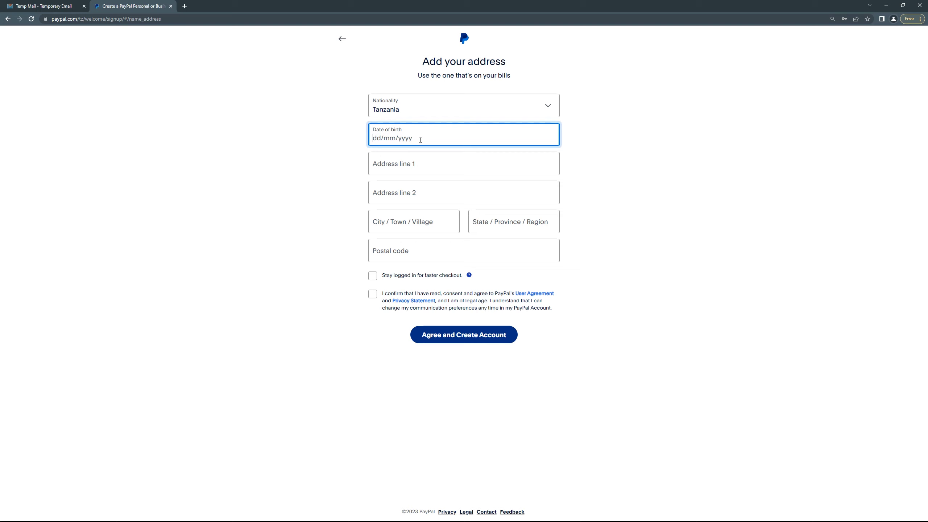
Enter the date of birth and the address line, city and region.
{"action": "type", "text": "12/08/1999"}
{"action": "left_click", "coordinate": [408, 162]}
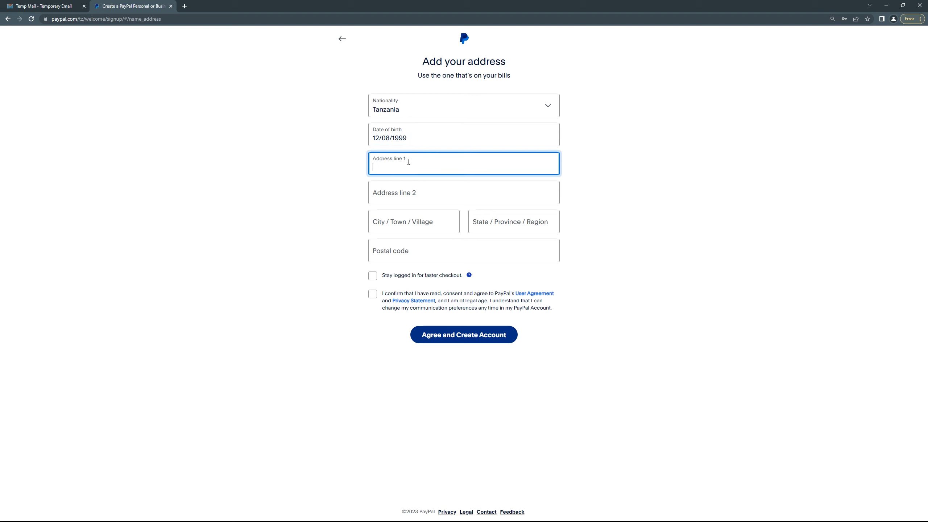
{"action": "type", "text": "leli"}
{"action": "left_click", "coordinate": [469, 190]}
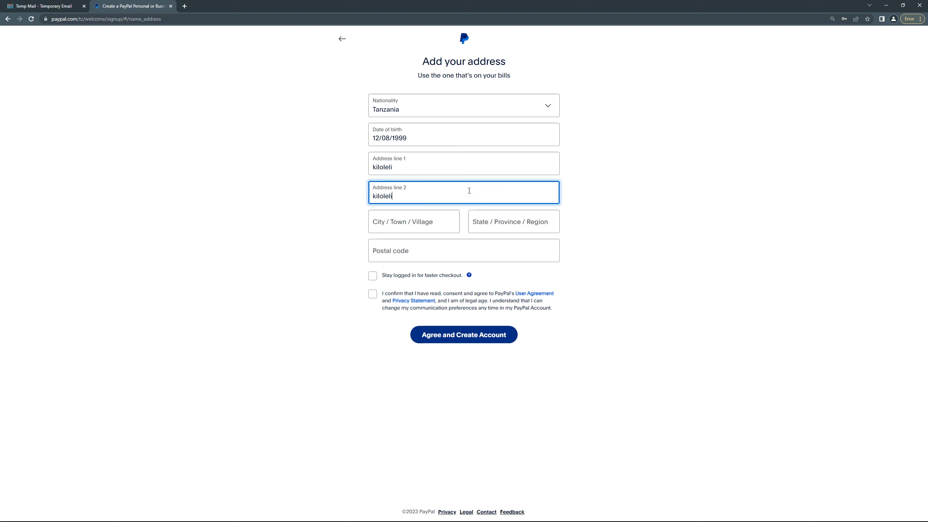
{"action": "left_click", "coordinate": [374, 223]}
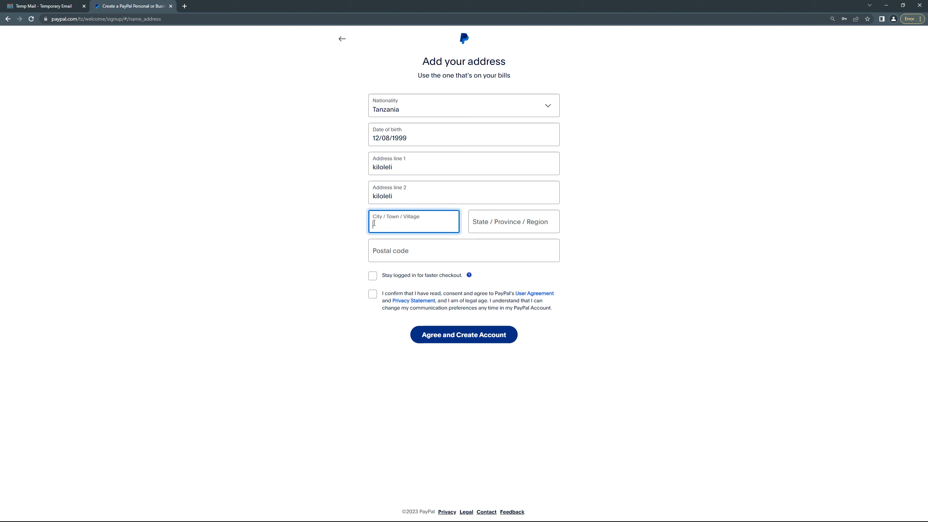
{"action": "type", "text": "Mwanza"}
{"action": "left_click", "coordinate": [471, 223]}
{"action": "type", "text": "Taznania"}
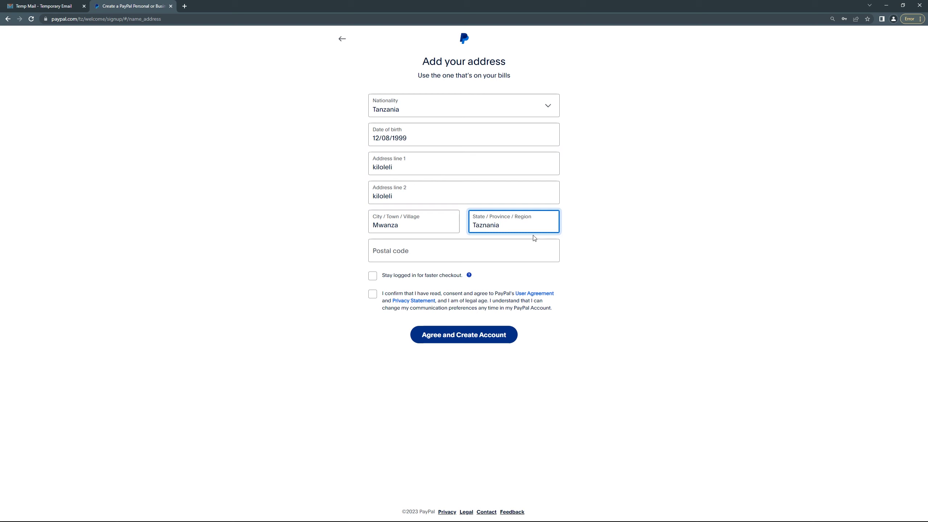
{"action": "left_click", "coordinate": [487, 225]}
{"action": "key", "text": "BackSpace"}
{"action": "left_click", "coordinate": [481, 224]}
{"action": "type", "text": "n"}
Enter the postal code, tick stay-logged-in and the user agreement, and create the account.
{"action": "left_click", "coordinate": [411, 246]}
{"action": "type", "text": "34300"}
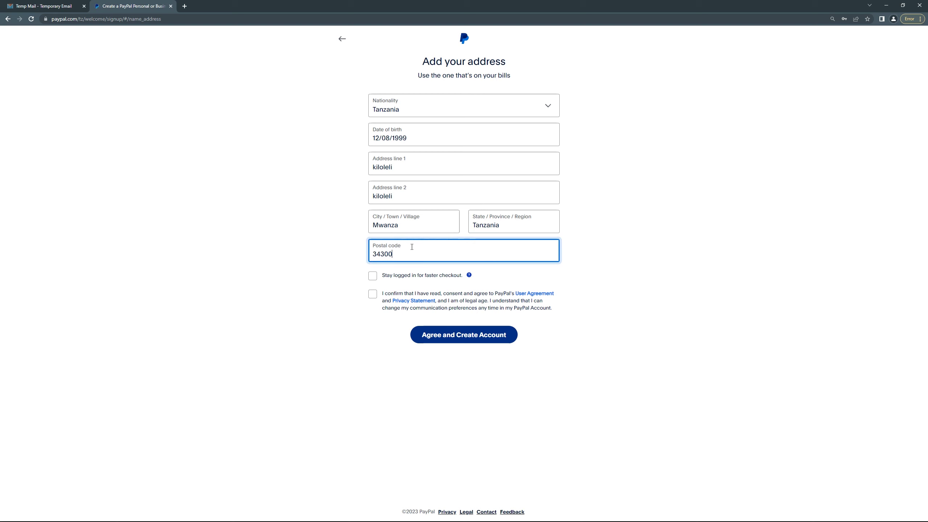
{"action": "key", "text": "BackSpace"}
{"action": "key", "text": "BackSpace"}
{"action": "type", "text": "3000"}
{"action": "left_click", "coordinate": [373, 275]}
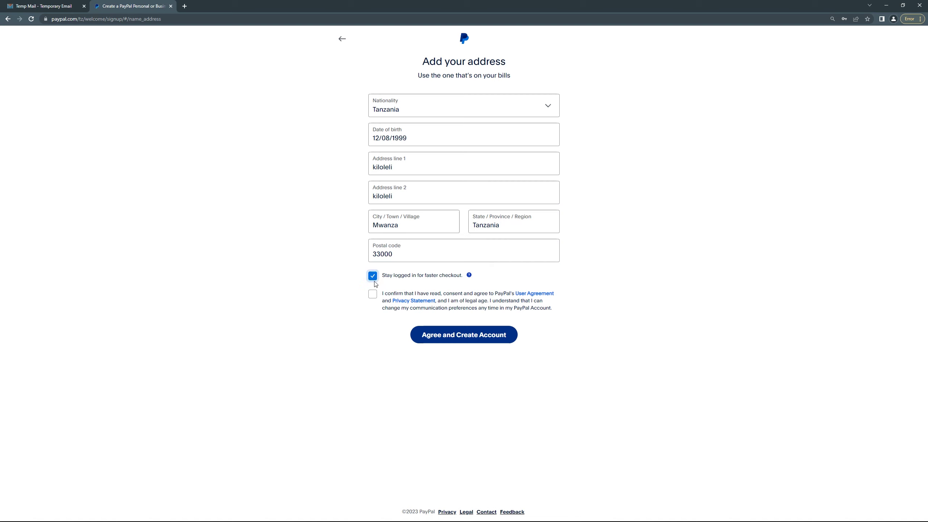
{"action": "left_click", "coordinate": [372, 294]}
{"action": "left_click", "coordinate": [442, 333]}
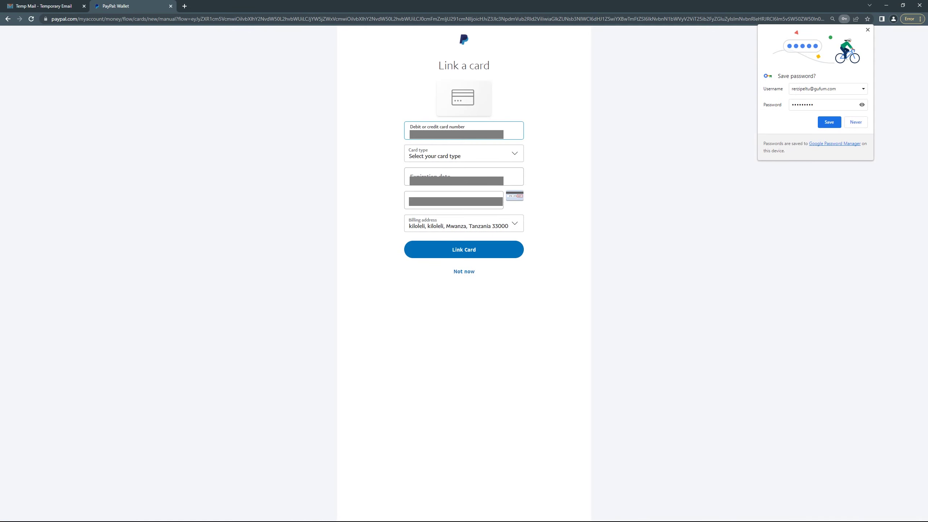
Paste the Visa card number and expiration date into the Link a card form.
{"action": "key", "text": "ctrl+v"}
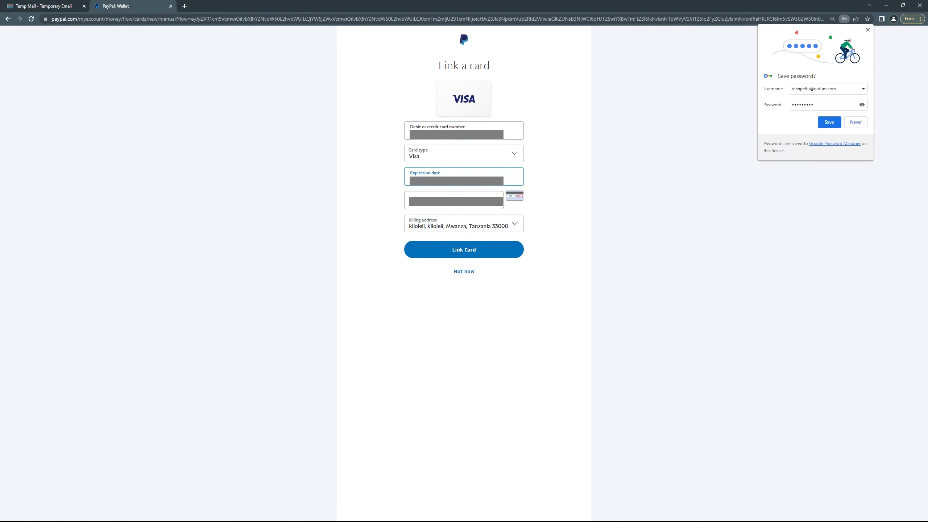
{"action": "key", "text": "ctrl+v"}
{"action": "left_click", "coordinate": [437, 193]}
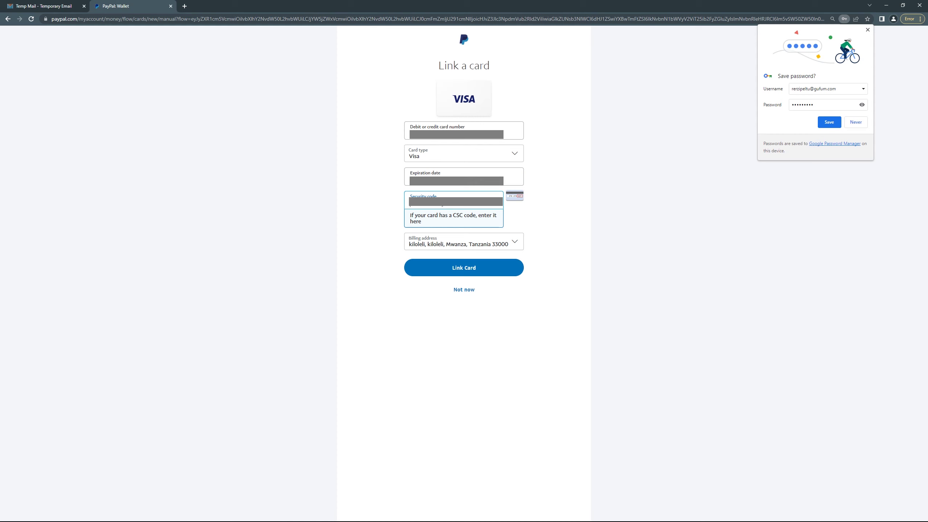
Copy the card's security code from Notepad into the form and link the card.
{"action": "key", "text": "super"}
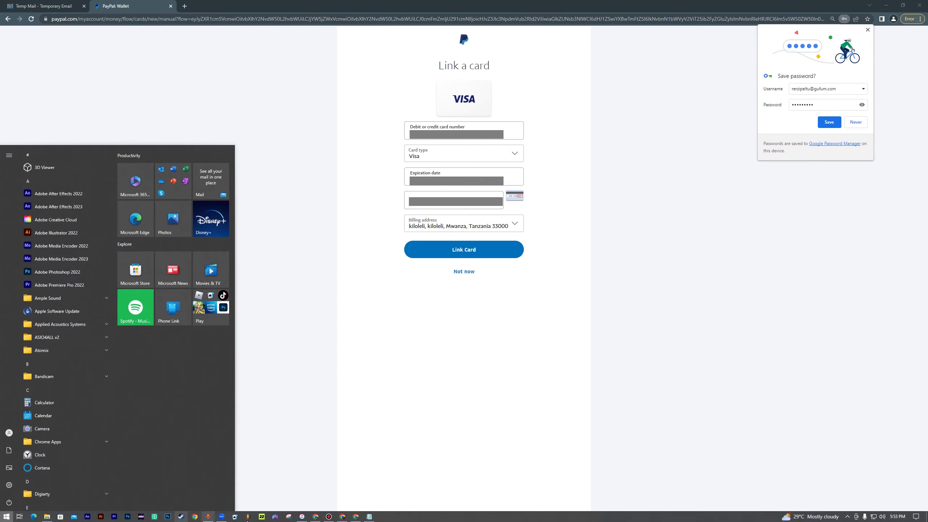
{"action": "left_click", "coordinate": [369, 516]}
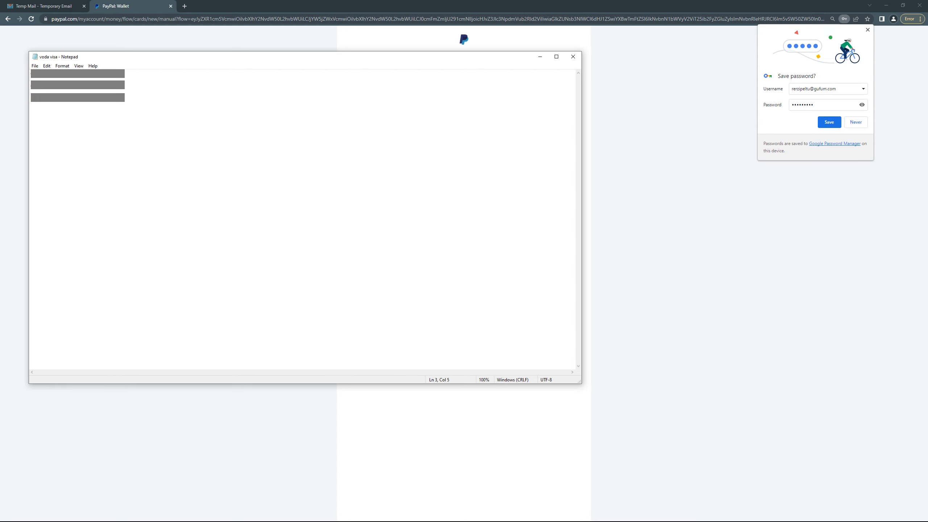
{"action": "right_click", "coordinate": [43, 85]}
{"action": "left_click", "coordinate": [69, 143]}
{"action": "key", "text": "alt+Tab"}
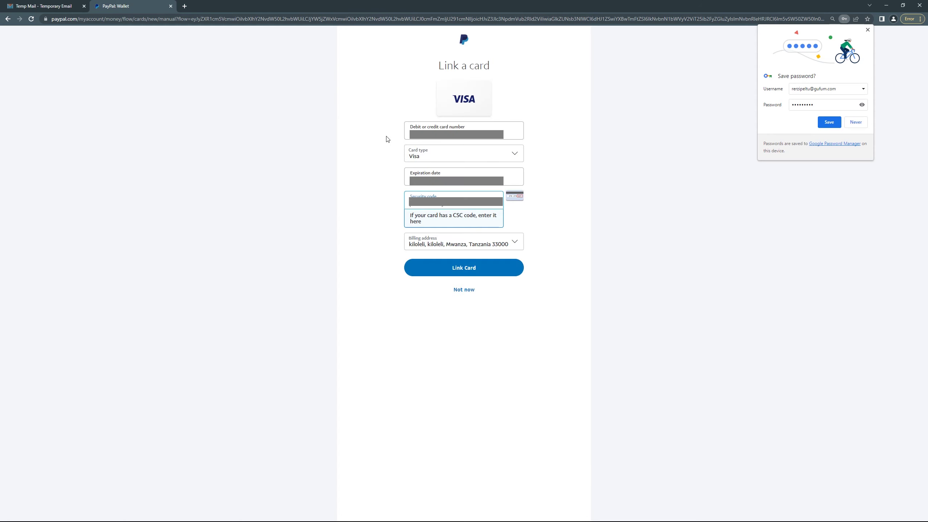
{"action": "right_click", "coordinate": [434, 206]}
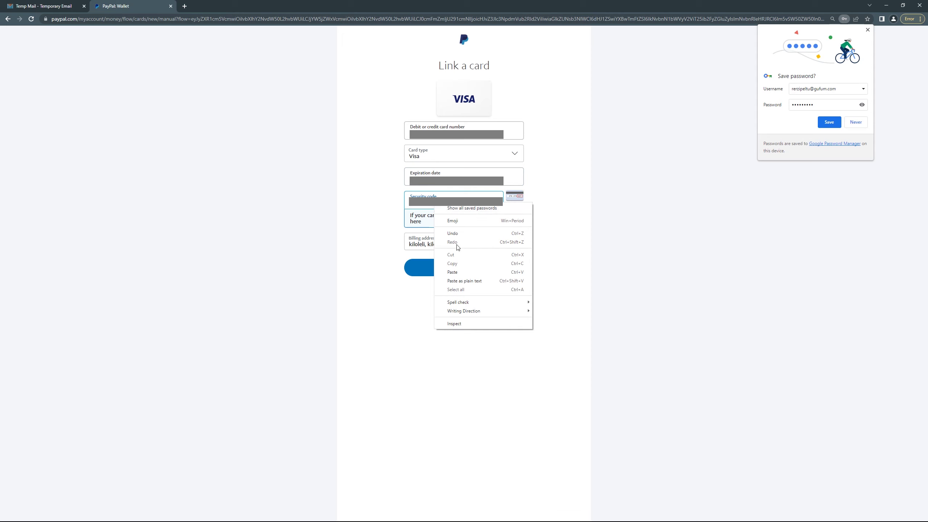
{"action": "left_click", "coordinate": [450, 271]}
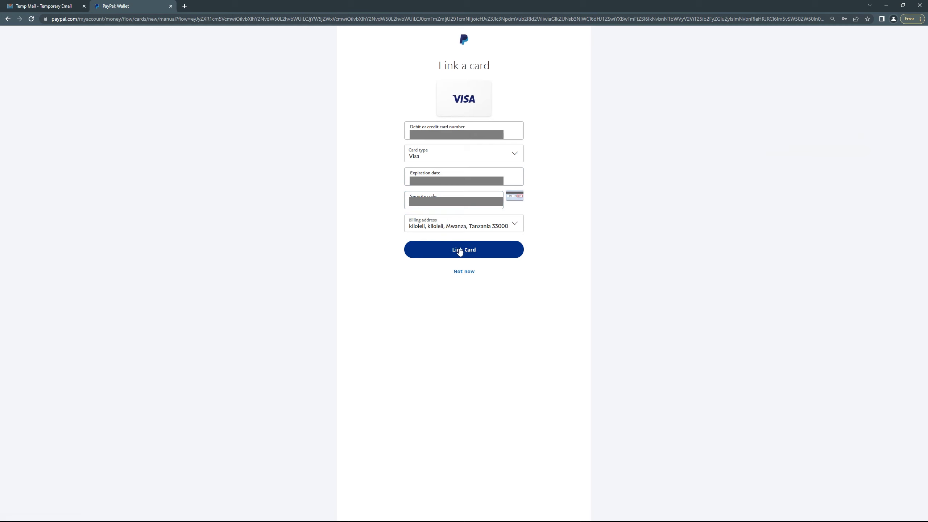
{"action": "left_click", "coordinate": [461, 251]}
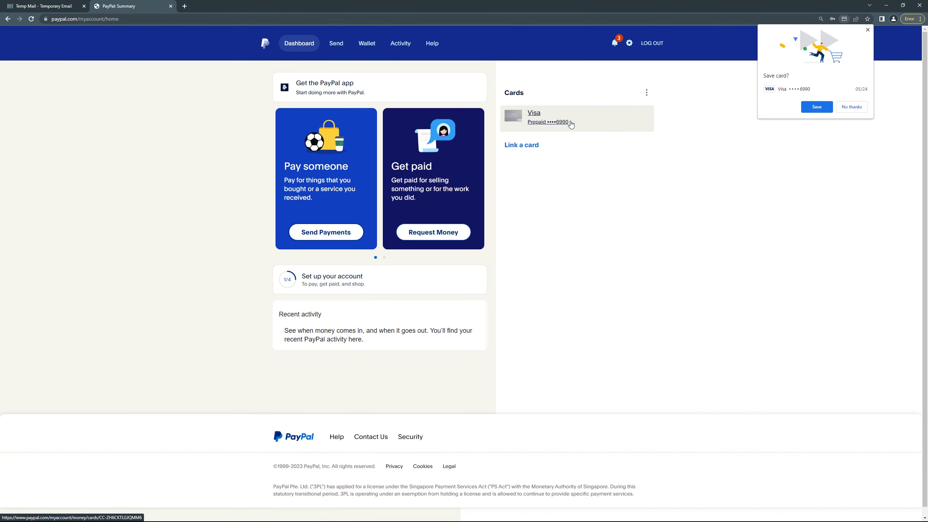
{"action": "left_click", "coordinate": [185, 7]}
Open tradingview.com from a web search and choose Premium's 30-day free trial.
{"action": "type", "text": "trad"}
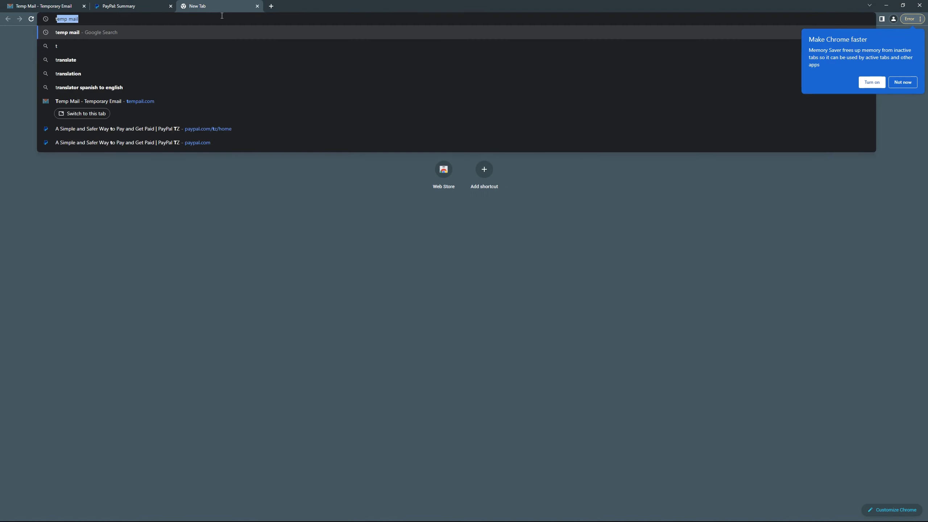
{"action": "left_click", "coordinate": [139, 58]}
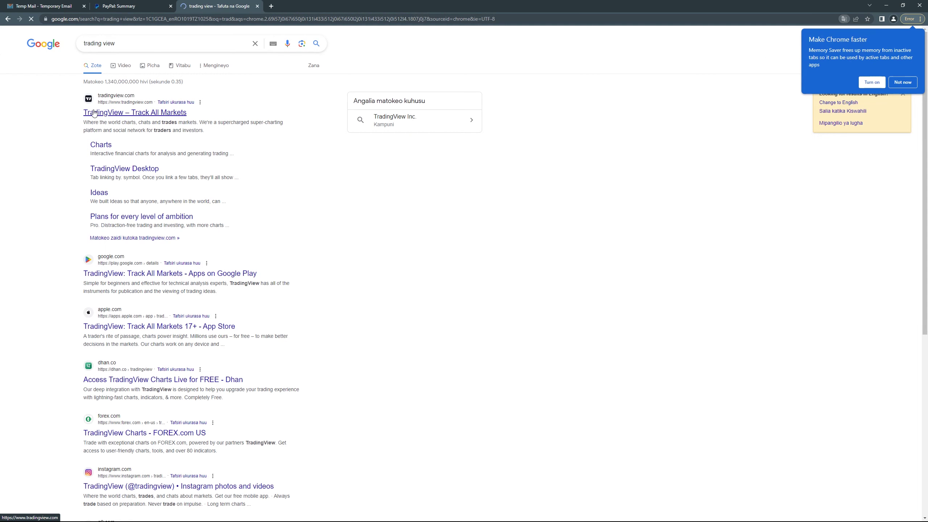
{"action": "left_click", "coordinate": [112, 114]}
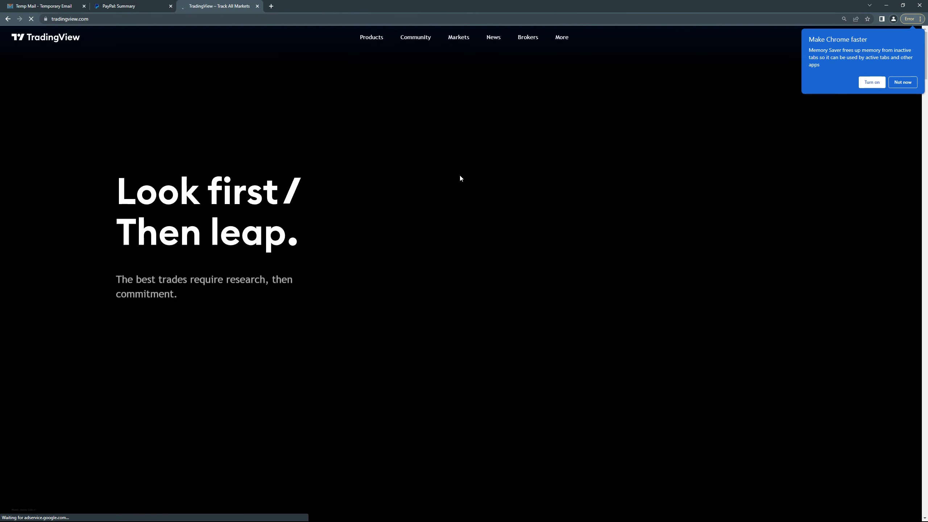
{"action": "scroll", "coordinate": [460, 174], "scroll_direction": "down", "scroll_amount": 3}
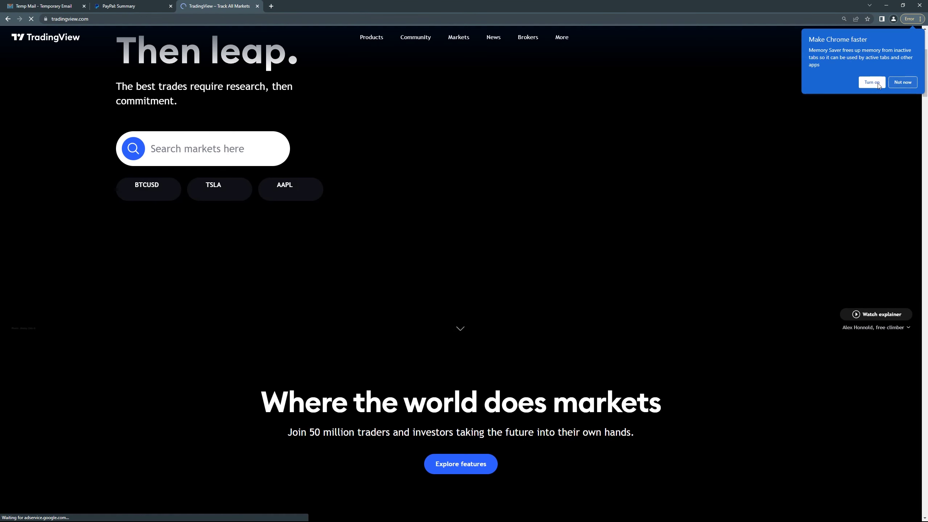
{"action": "left_click", "coordinate": [901, 83]}
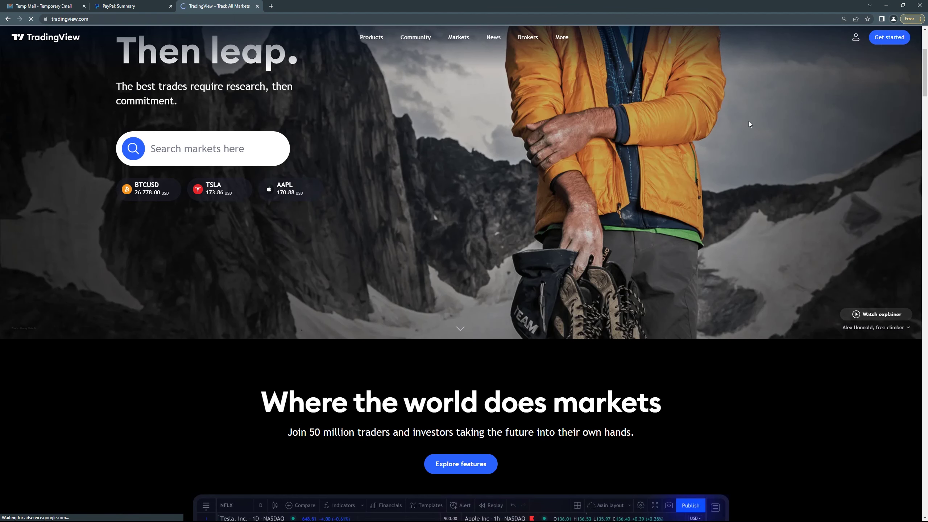
{"action": "scroll", "coordinate": [564, 267], "scroll_direction": "down", "scroll_amount": 3}
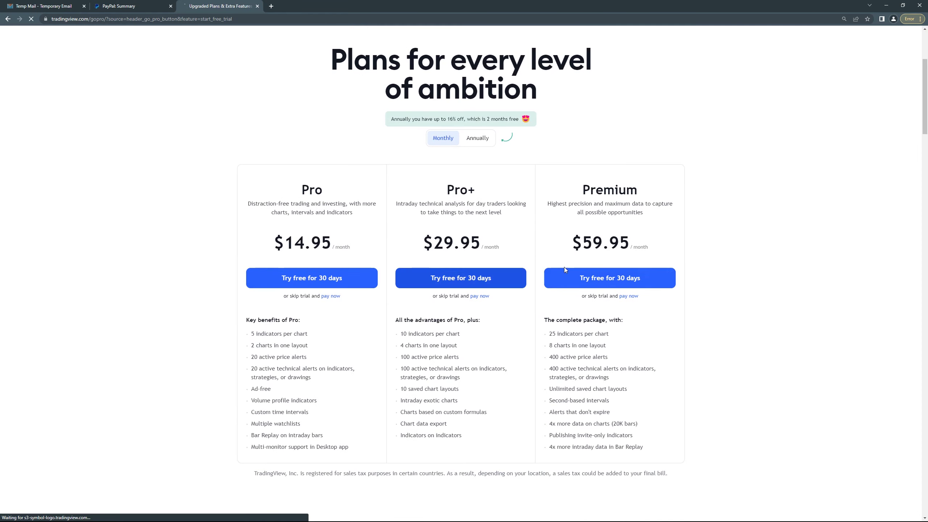
{"action": "left_click", "coordinate": [600, 283]}
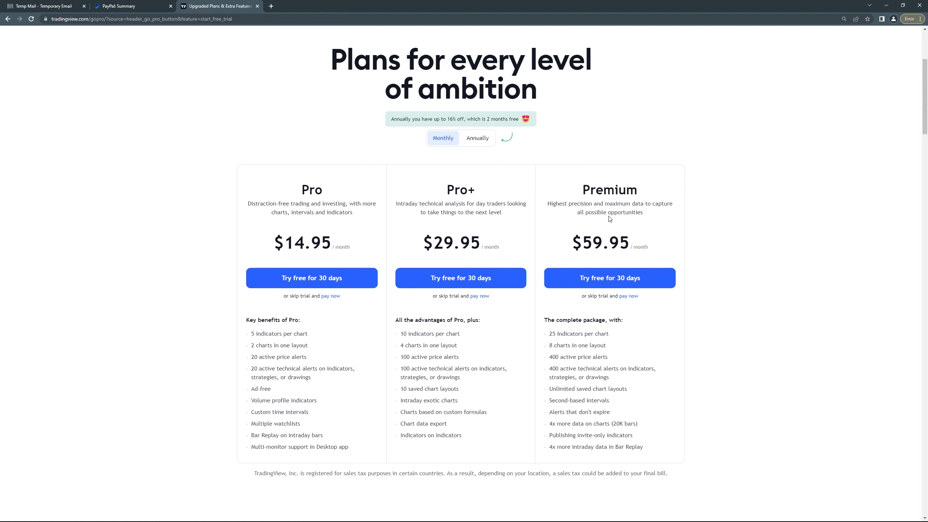
{"action": "left_click", "coordinate": [611, 278]}
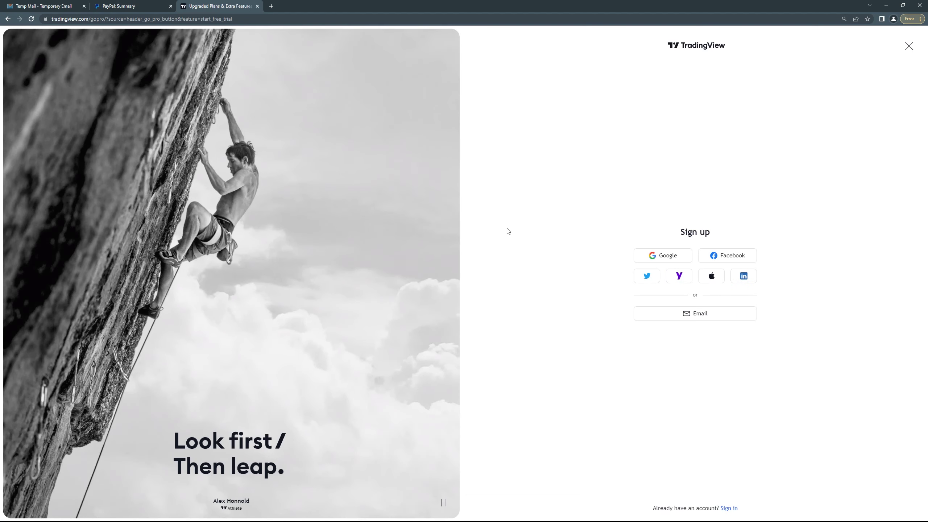
Choose email sign-up on TradingView and paste the temporary Tempail address as the email.
{"action": "left_click", "coordinate": [707, 315]}
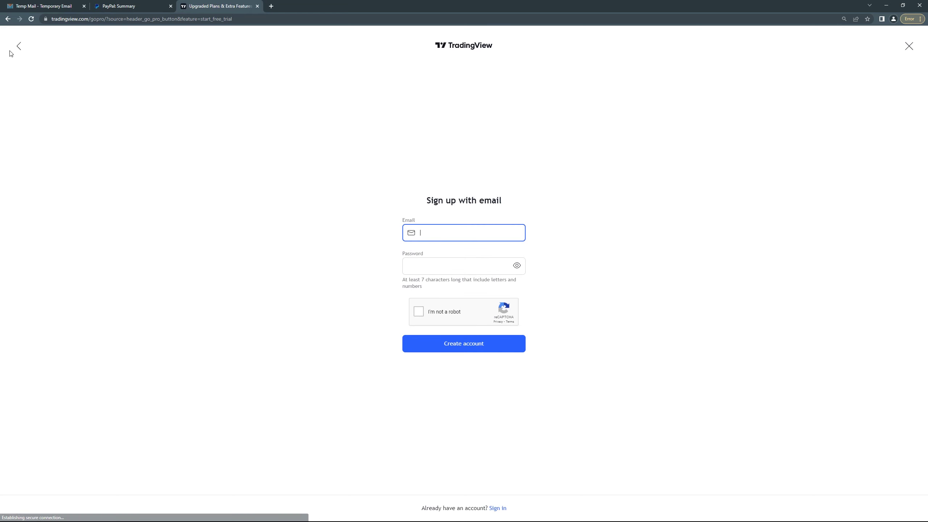
{"action": "left_click", "coordinate": [16, 45]}
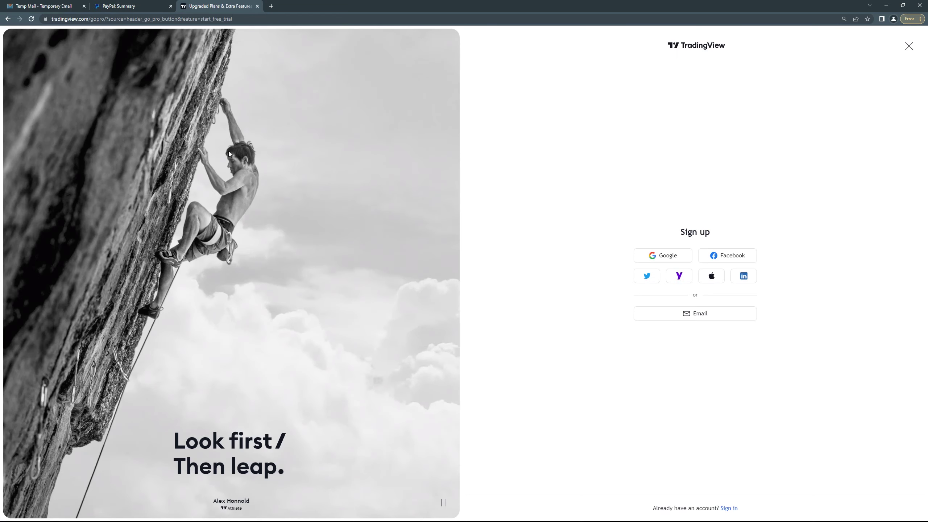
{"action": "left_click", "coordinate": [698, 316]}
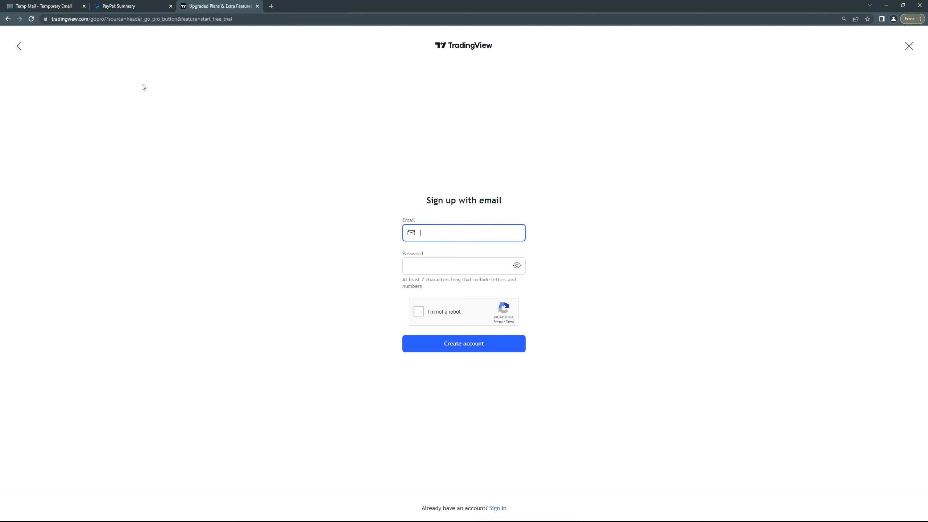
{"action": "left_click", "coordinate": [44, 6]}
{"action": "triple_click", "coordinate": [455, 97]}
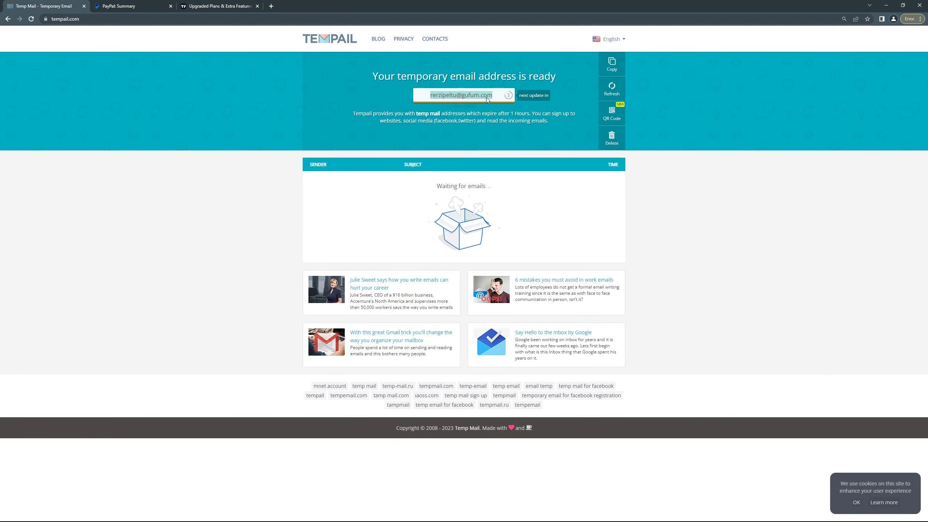
{"action": "key", "text": "ctrl+c"}
{"action": "left_click", "coordinate": [219, 5]}
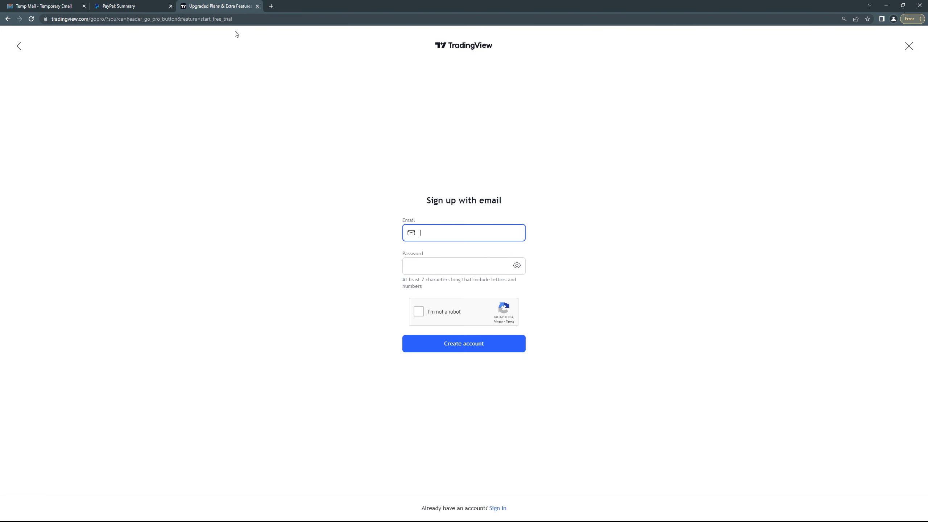
{"action": "right_click", "coordinate": [447, 234]}
{"action": "left_click", "coordinate": [477, 288]}
Enter a password, pass the I'm not a robot check, and create the TradingView account.
{"action": "left_click", "coordinate": [429, 265]}
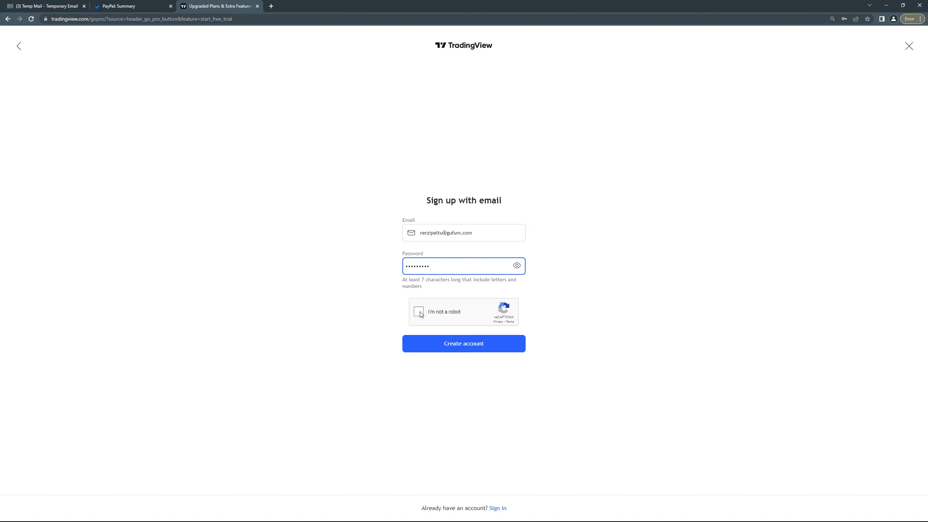
{"action": "left_click", "coordinate": [421, 314]}
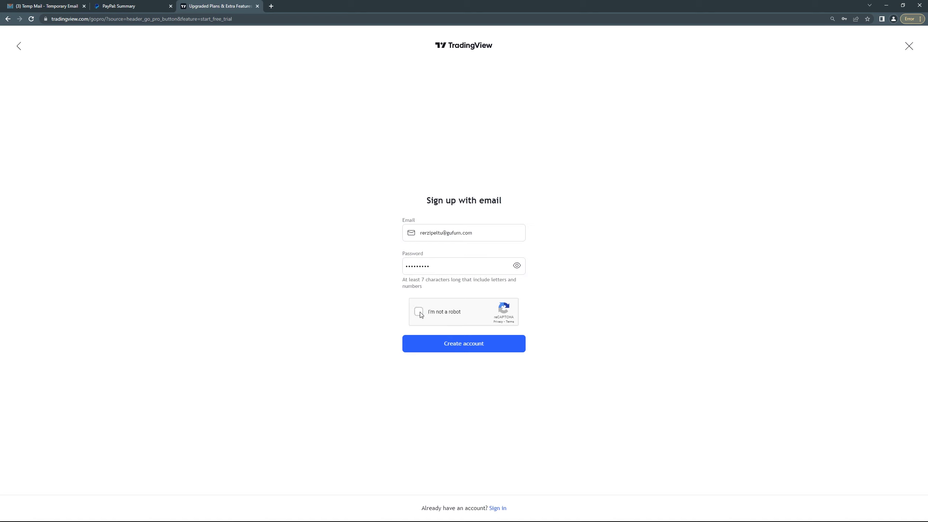
{"action": "left_click", "coordinate": [462, 346]}
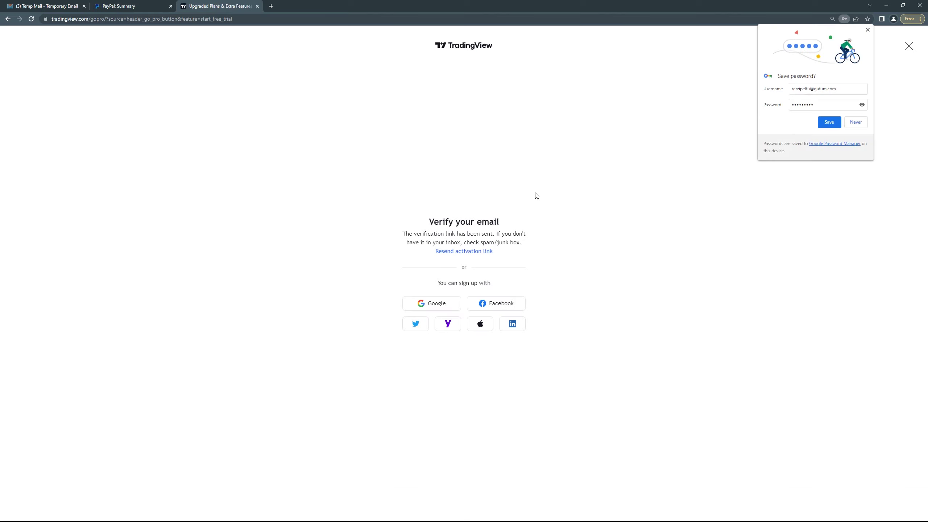
{"action": "left_click", "coordinate": [59, 6]}
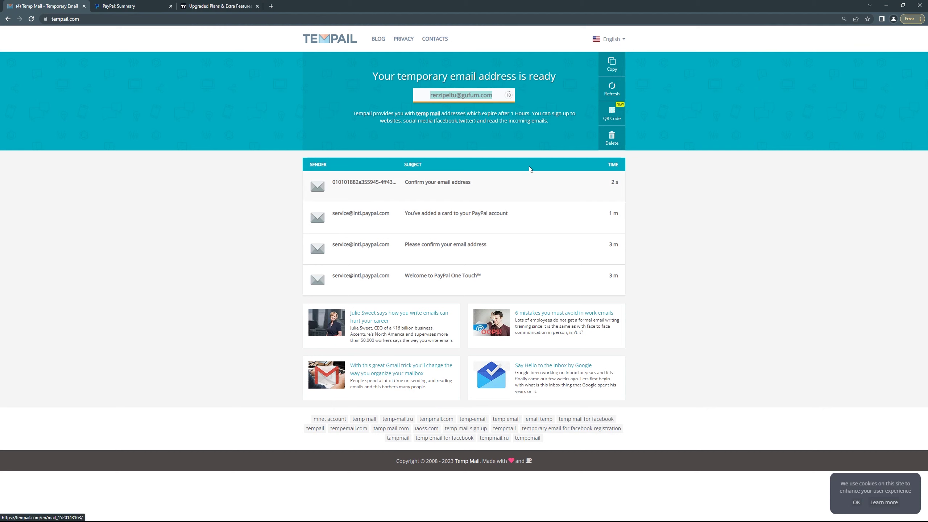
Open the TradingView 'Confirm your email address' message in Tempail and activate the account.
{"action": "left_click", "coordinate": [494, 191]}
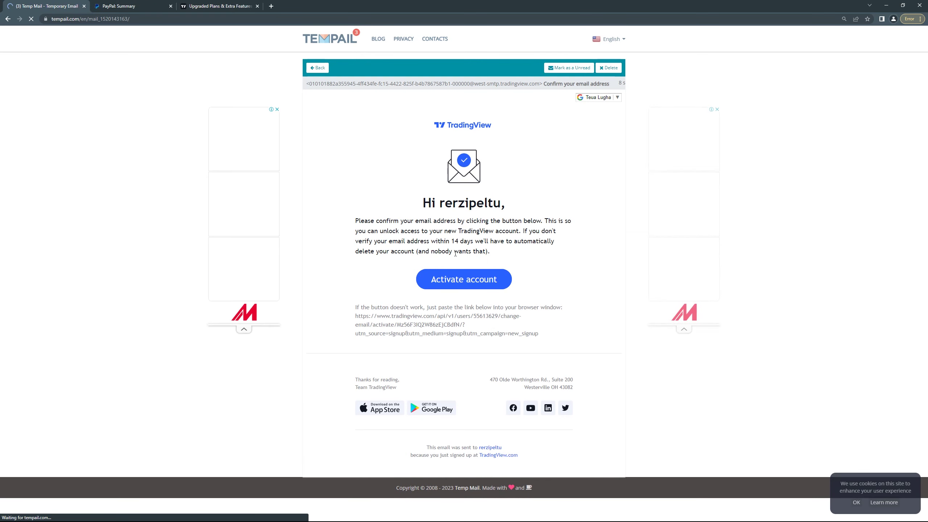
{"action": "left_click", "coordinate": [468, 285]}
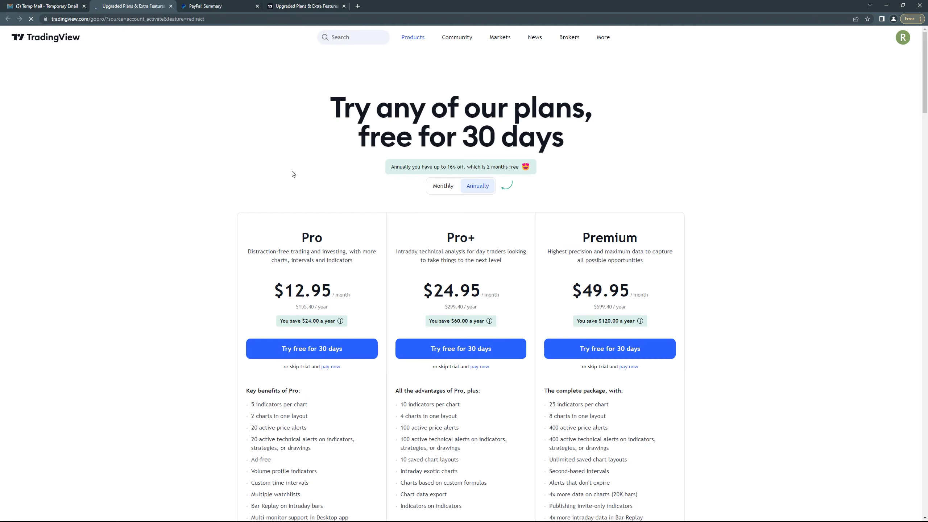
Close the duplicate TradingView tab and clear the suggested username.
{"action": "left_click", "coordinate": [327, 5]}
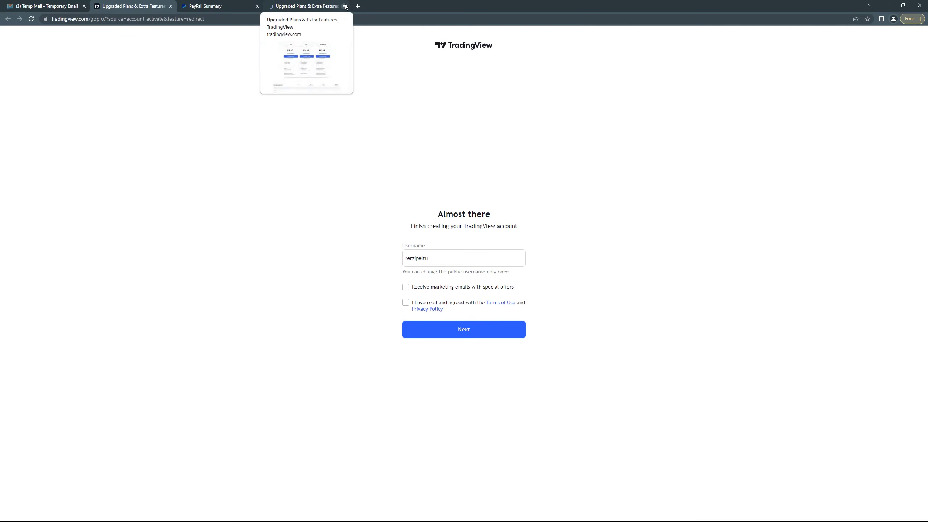
{"action": "left_click", "coordinate": [344, 5]}
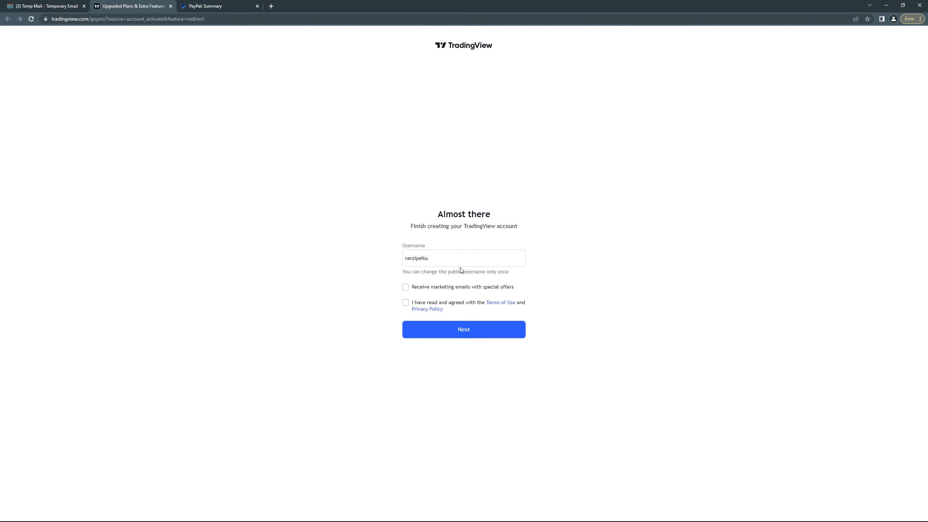
{"action": "left_click", "coordinate": [453, 259]}
{"action": "key", "text": "ctrl+a"}
{"action": "key", "text": "BackSpace"}
Enter a new username, accept the Terms of Use, and submit it.
{"action": "type", "text": "er"}
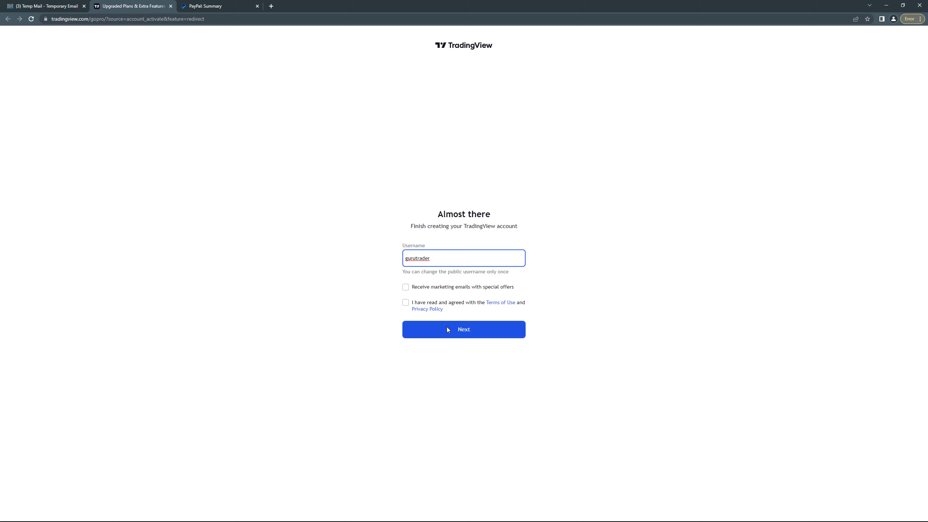
{"action": "left_click", "coordinate": [406, 303]}
{"action": "left_click", "coordinate": [405, 303]}
{"action": "left_click", "coordinate": [471, 331]}
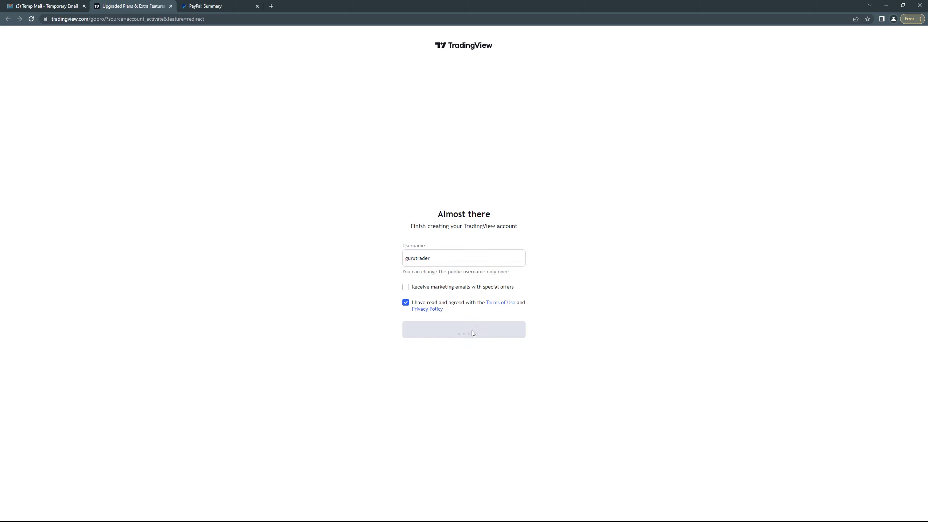
Append 8 to the taken username, resubmit, and show monthly billing prices.
{"action": "left_click", "coordinate": [437, 258]}
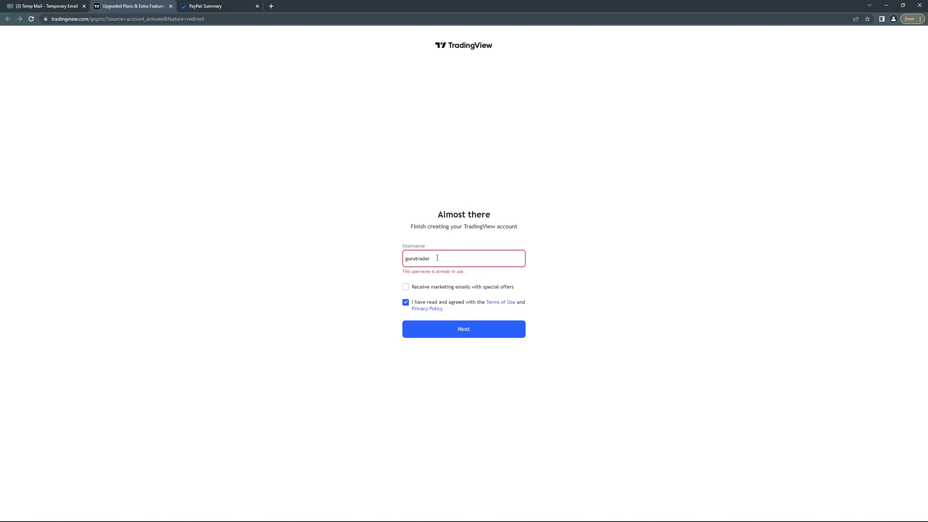
{"action": "type", "text": "89"}
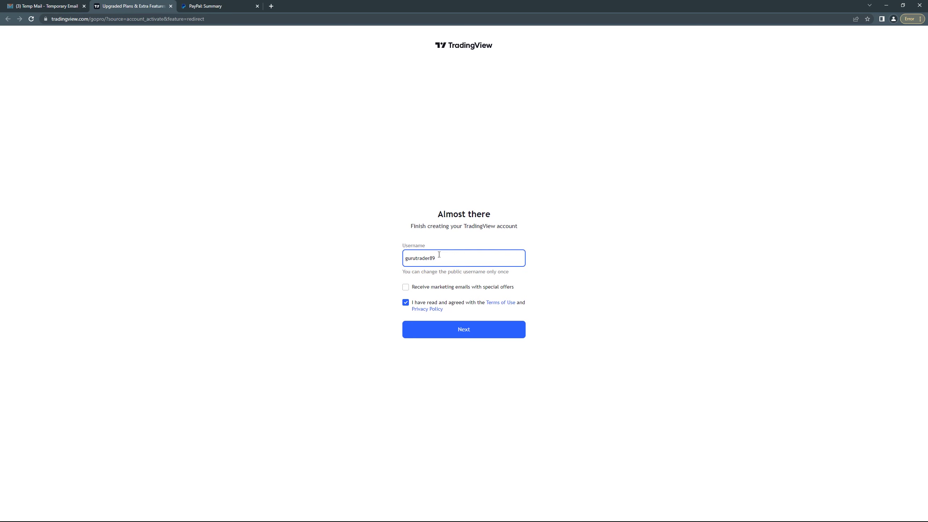
{"action": "left_click", "coordinate": [436, 327]}
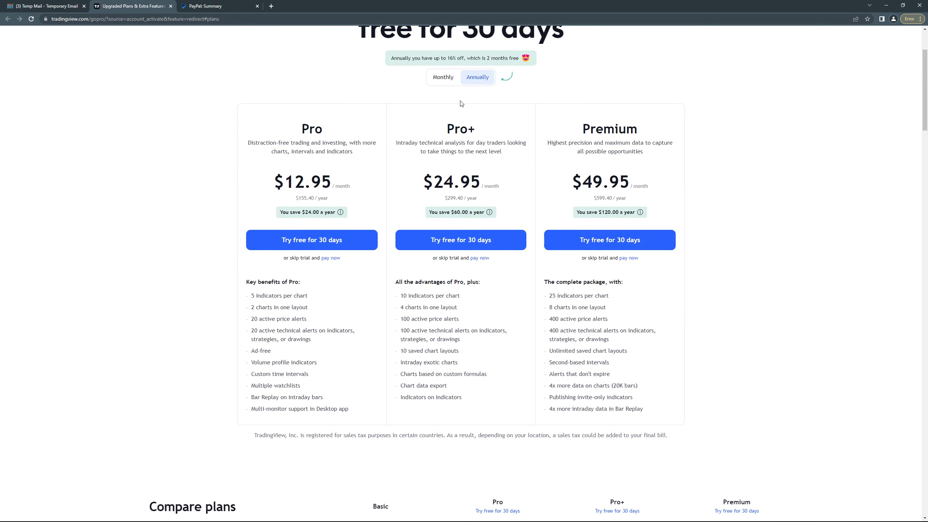
{"action": "left_click", "coordinate": [442, 77]}
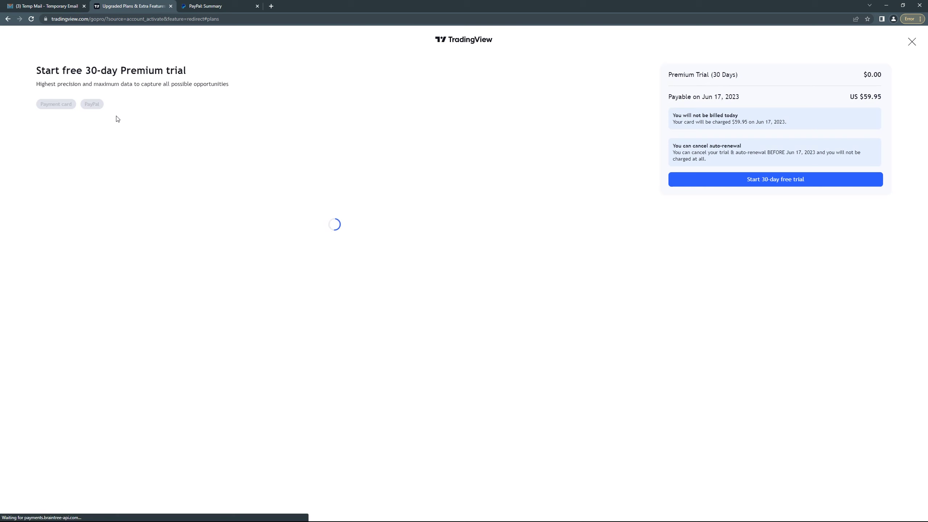
Choose PayPal as payment method and fill in the payer's name and State/Region 'Tanzania'.
{"action": "left_click", "coordinate": [94, 105]}
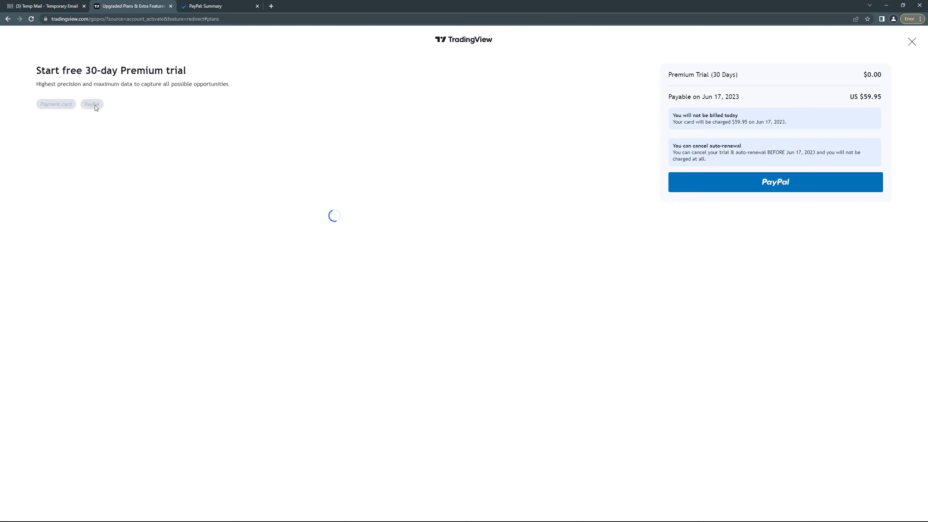
{"action": "left_click", "coordinate": [68, 173]}
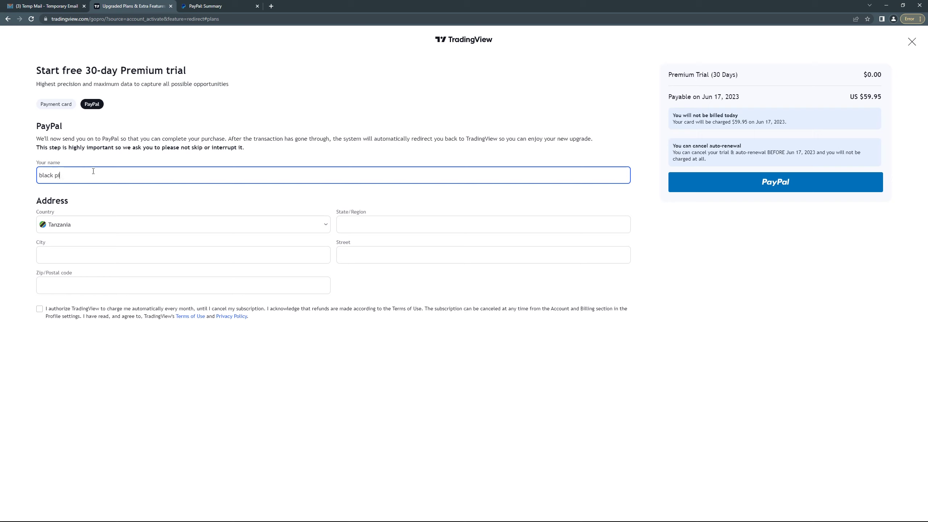
{"action": "left_click", "coordinate": [345, 222]}
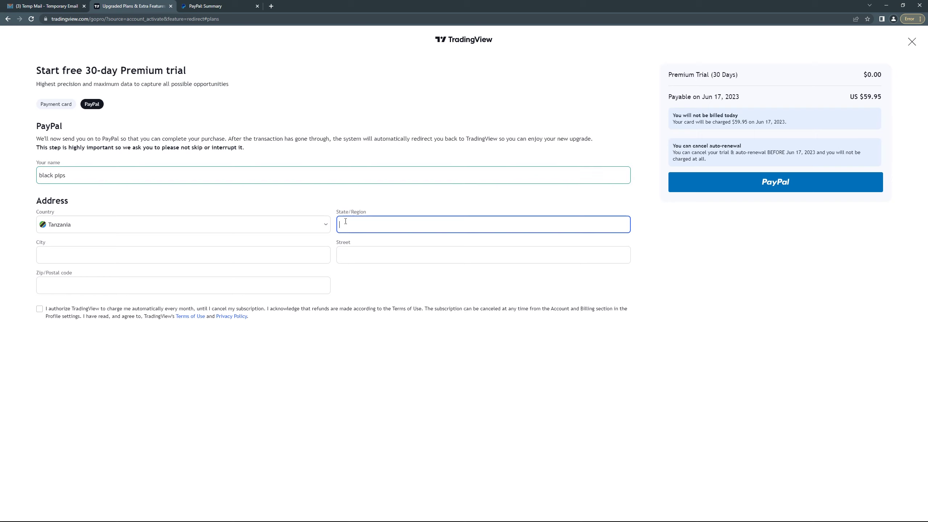
{"action": "type", "text": "Tanzania"}
Fill Street, City 'Mwanza' and Zip '33000', authorize automatic charges, and continue to PayPal.
{"action": "left_click", "coordinate": [350, 251]}
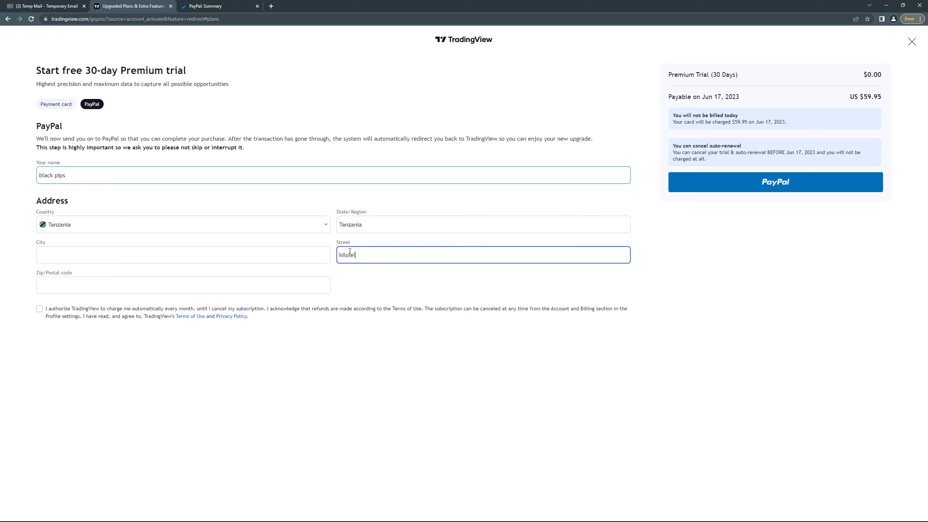
{"action": "left_click", "coordinate": [148, 259]}
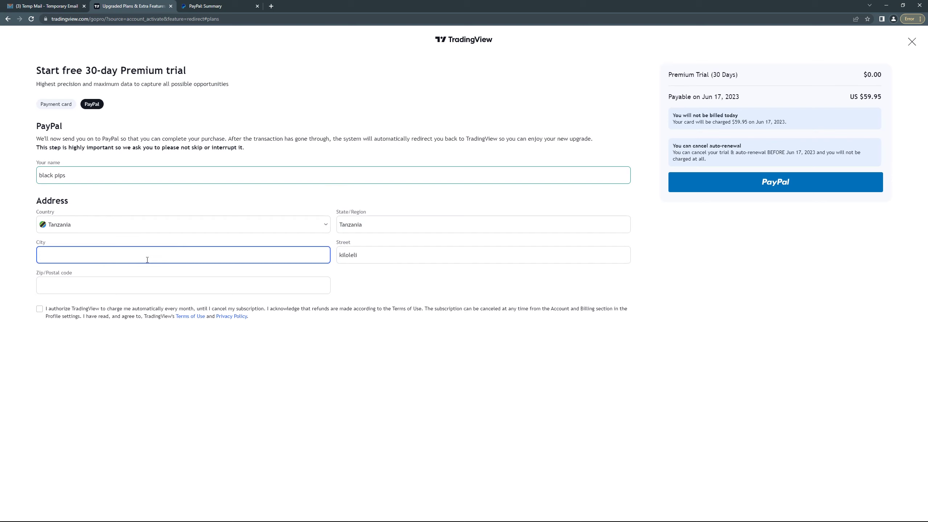
{"action": "type", "text": "Mwanza"}
{"action": "left_click", "coordinate": [43, 289]}
{"action": "type", "text": "33000"}
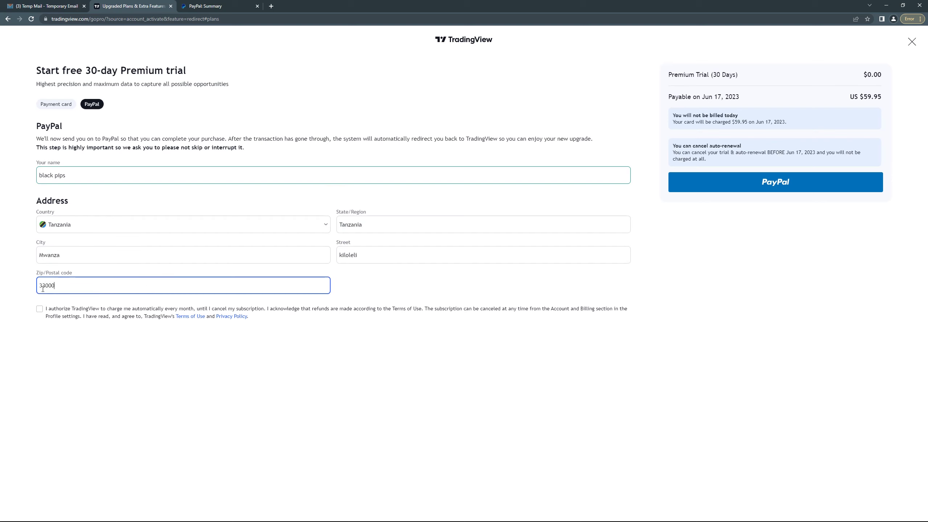
{"action": "left_click", "coordinate": [40, 309]}
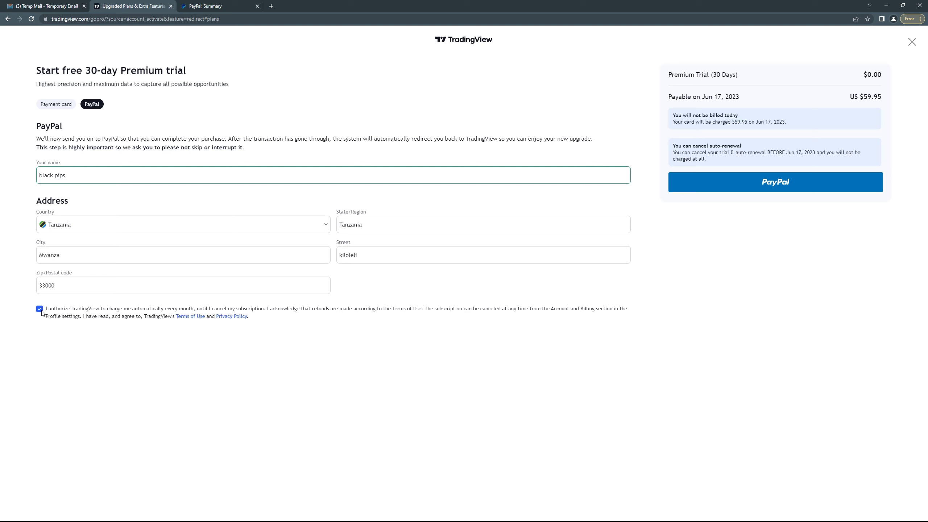
{"action": "left_click", "coordinate": [769, 187]}
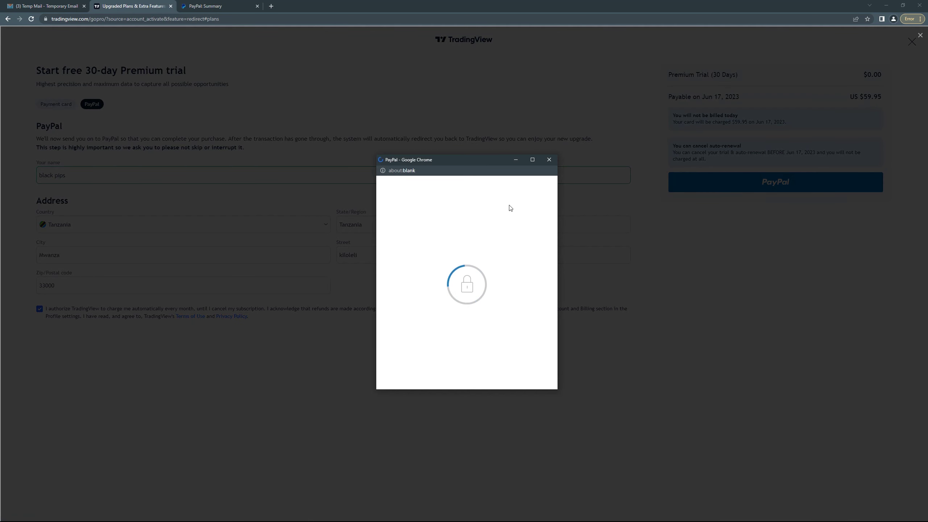
In the PayPal window, keep the linked Visa card selected and approve the payment.
{"action": "left_click_drag", "start_coordinate": [459, 161], "coordinate": [447, 143]}
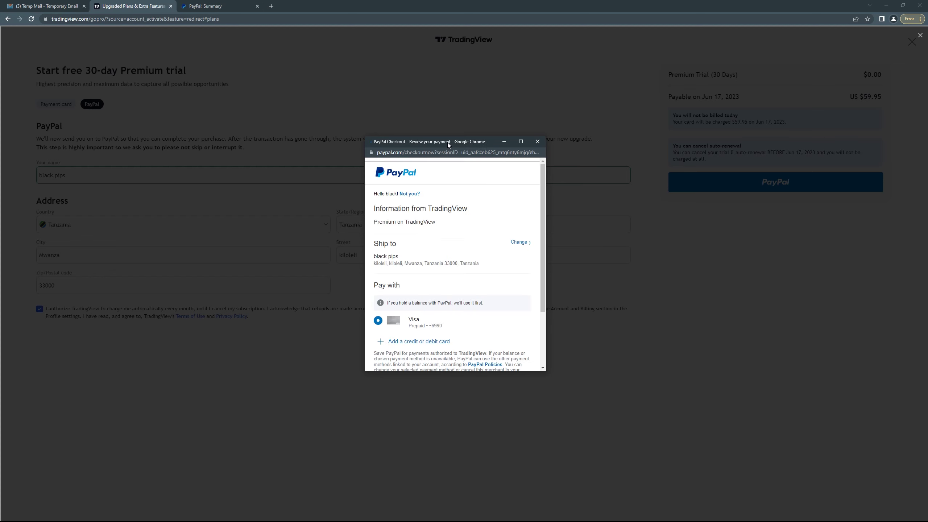
{"action": "scroll", "coordinate": [432, 279], "scroll_direction": "down", "scroll_amount": 2}
{"action": "left_click", "coordinate": [414, 251]}
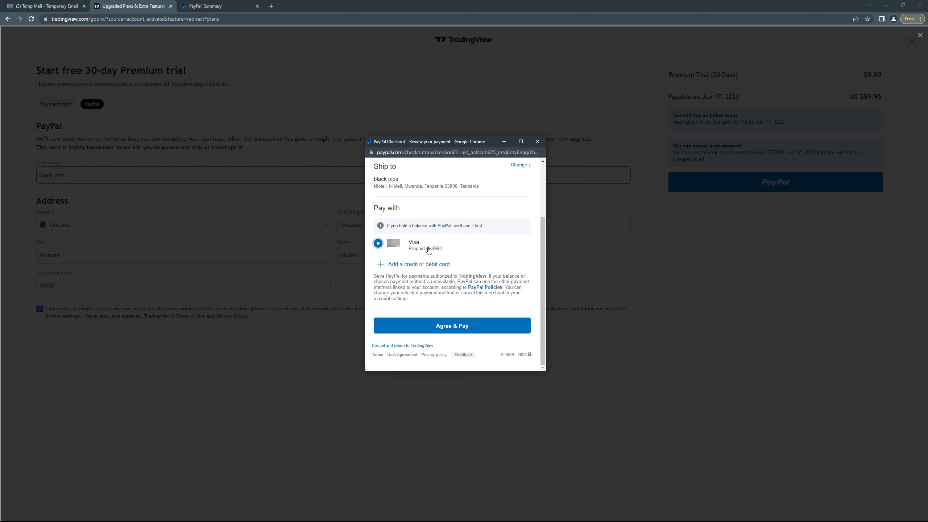
{"action": "left_click", "coordinate": [450, 326]}
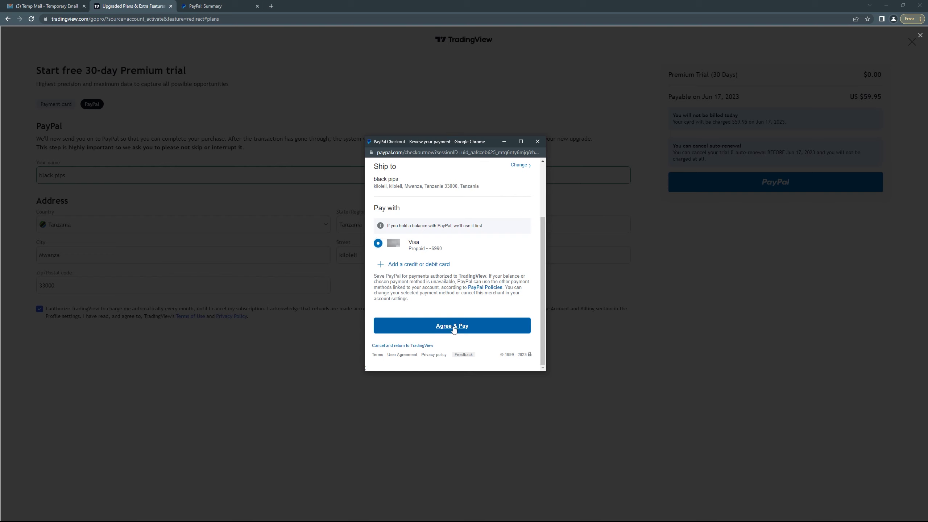